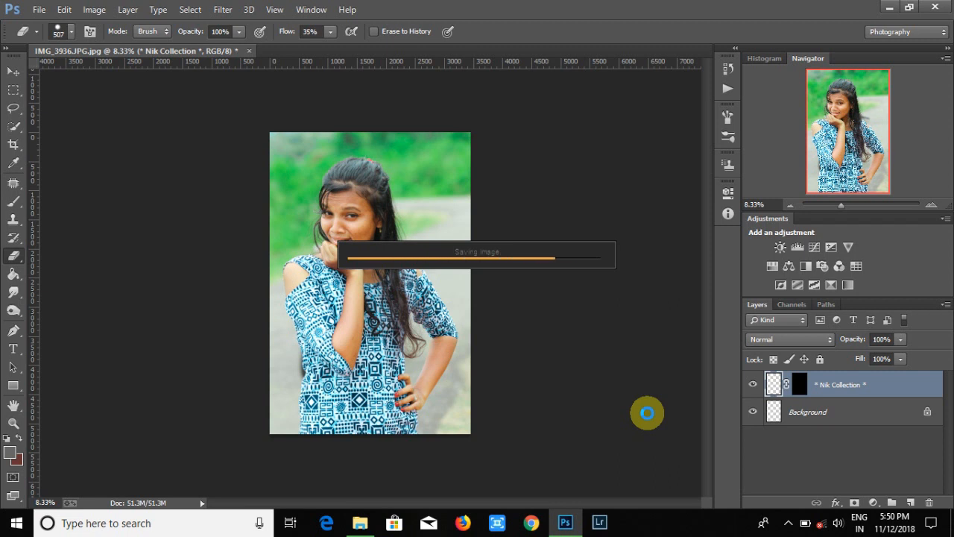
Set the Eraser brush size to 64 px for erasing the woman's skin on the Indian Summer layer
left_click(847, 202)
right_click(432, 250)
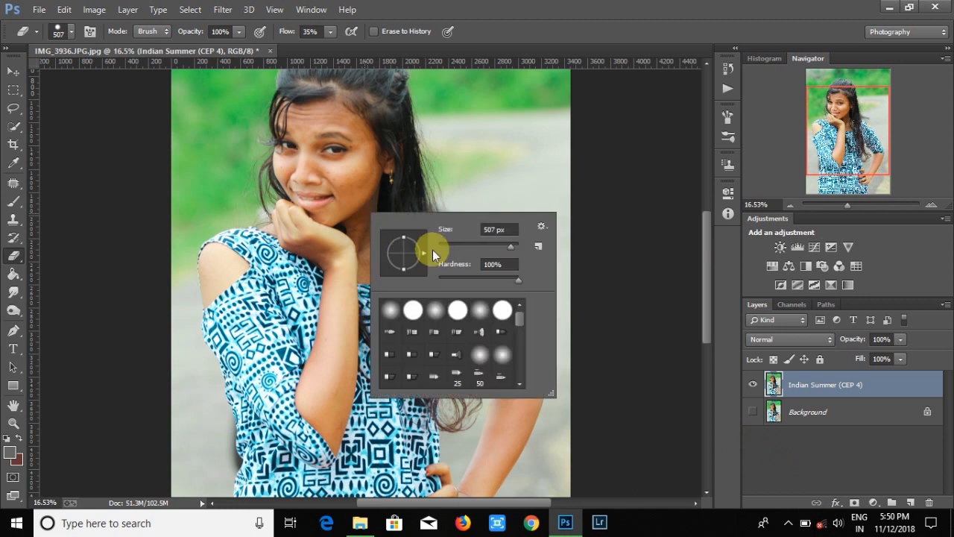
key("Return")
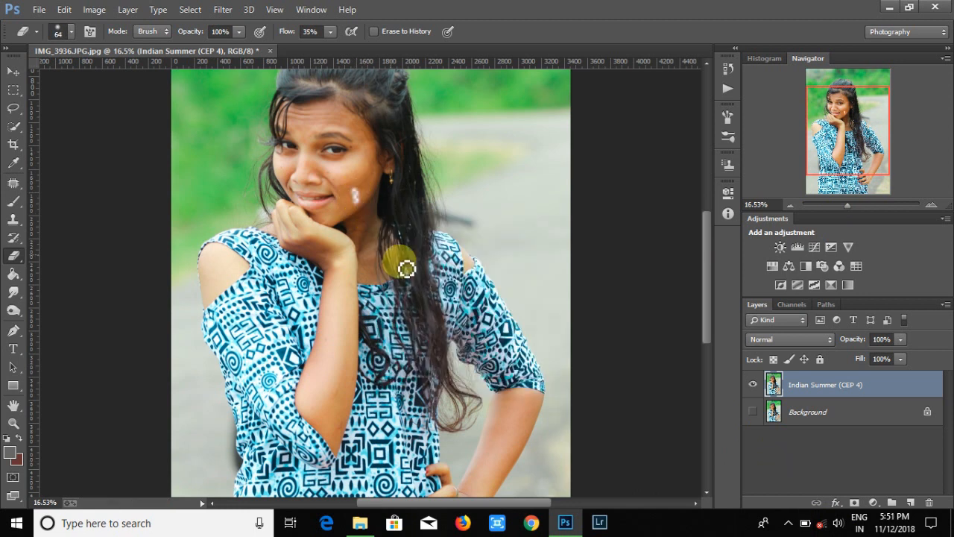
left_click(789, 522)
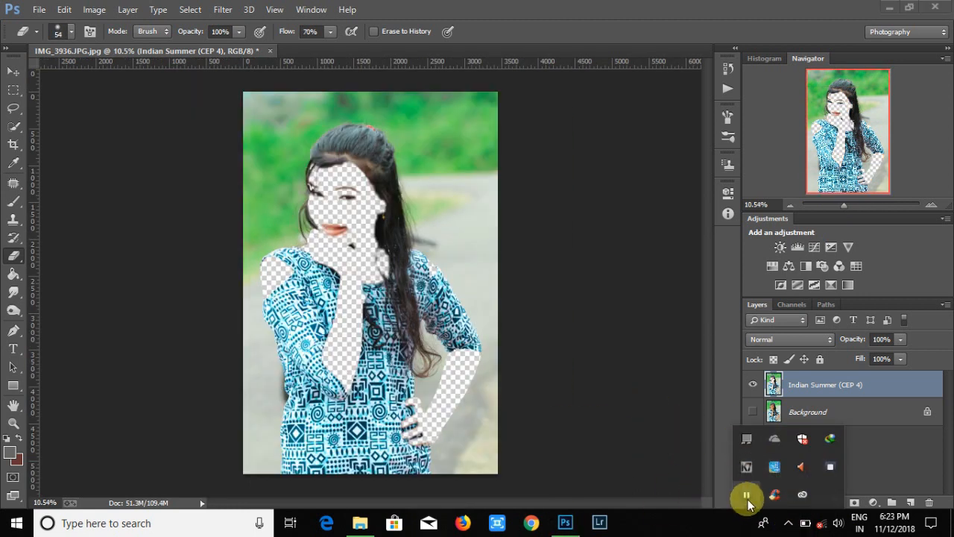
left_click(748, 500)
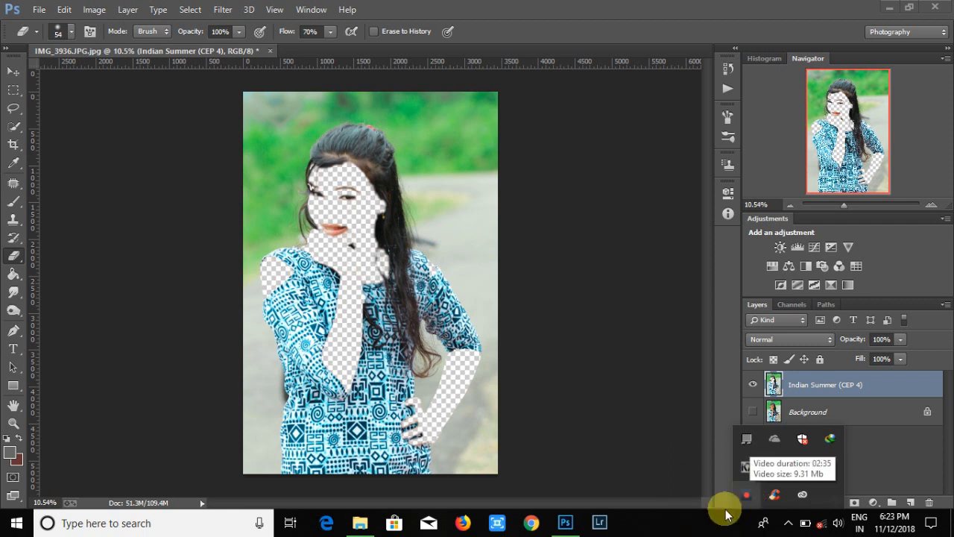
Make the Background layer visible beneath the erased Indian Summer layer
left_click(753, 411)
left_click(223, 9)
left_click(246, 91)
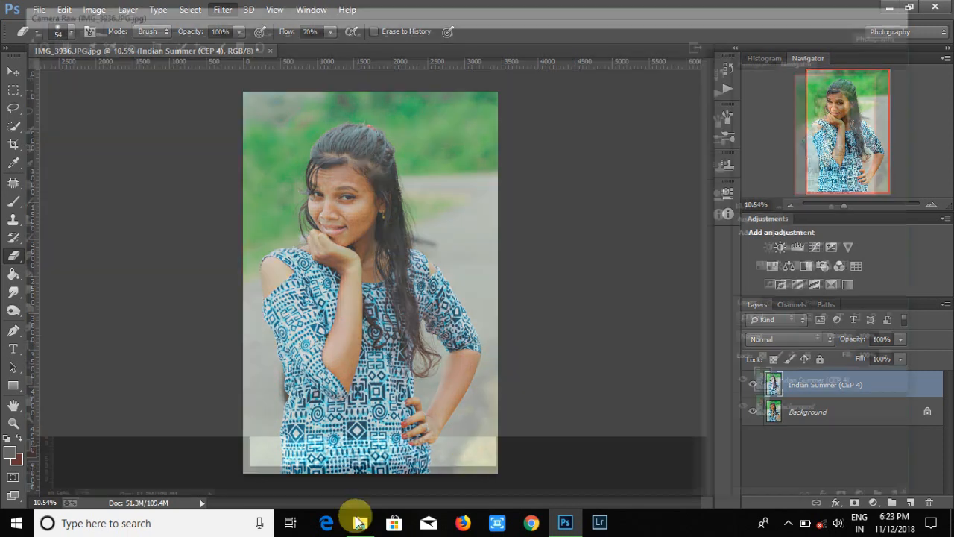
mouse_move(359, 520)
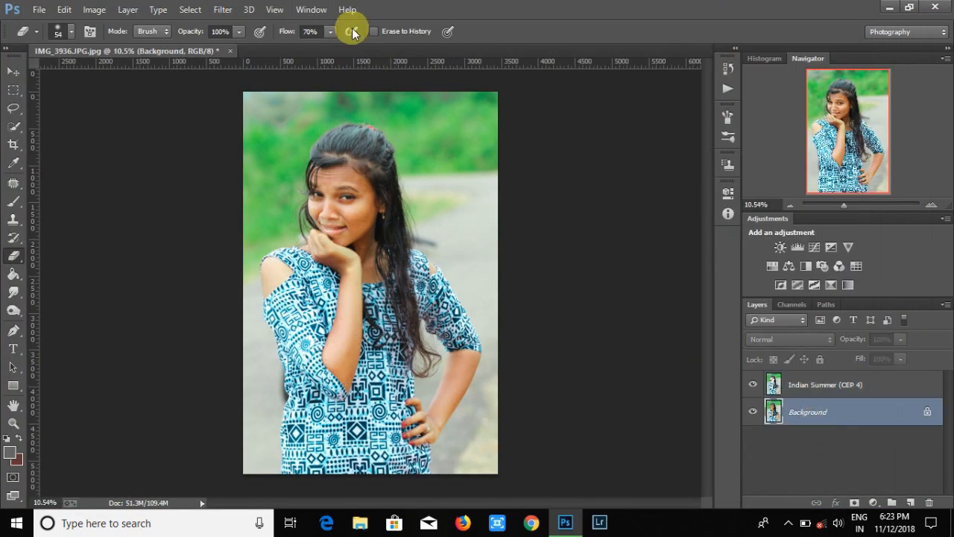
Open the Background layer in the Camera Raw Filter and set noise reduction luminance to 94, luminance detail to 43, exposure to +0.35 and clarity to +22
left_click(223, 9)
left_click(261, 91)
left_click_drag(813, 335, 886, 329)
left_click(760, 154)
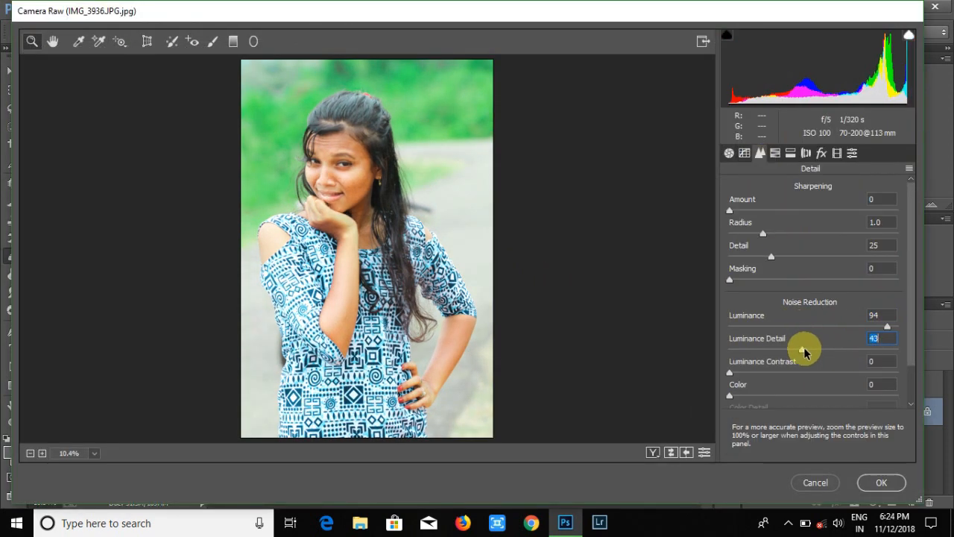
left_click(730, 154)
scroll(824, 442, "down", 3)
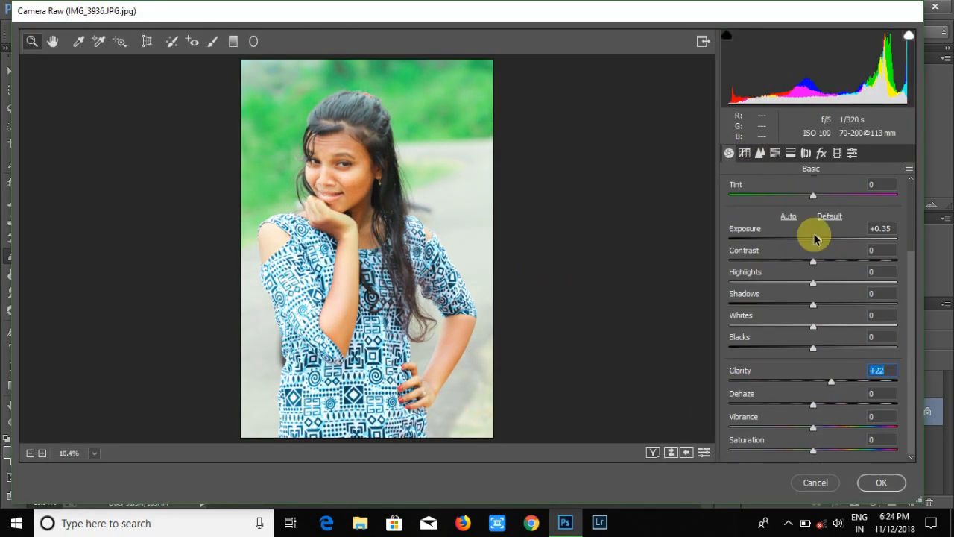
Set the HSL saturation of Reds to +3 and Oranges to -30, and the hue of Greens to +13, Aquas to +50 and Blues to -25
left_click(775, 153)
left_click_drag(818, 234, 841, 237)
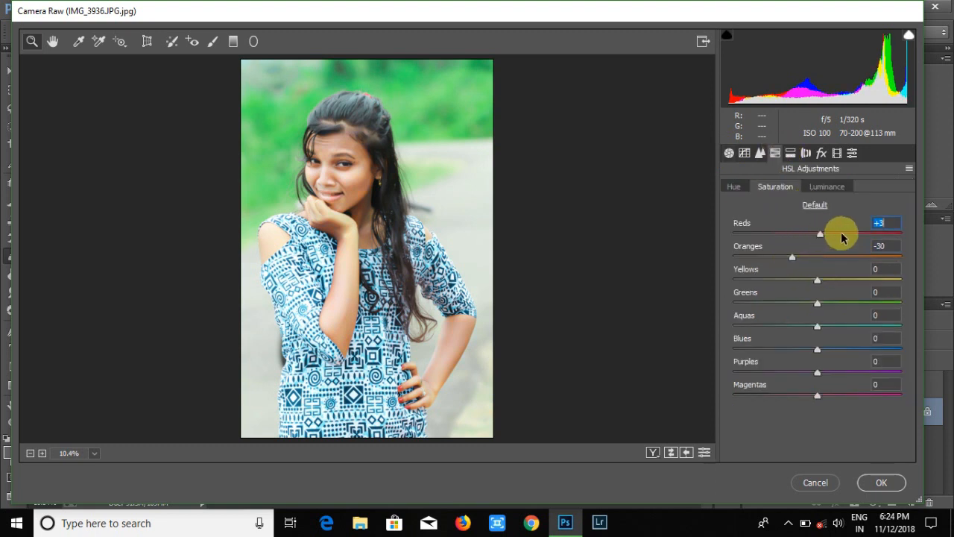
left_click(734, 187)
left_click_drag(817, 303, 867, 303)
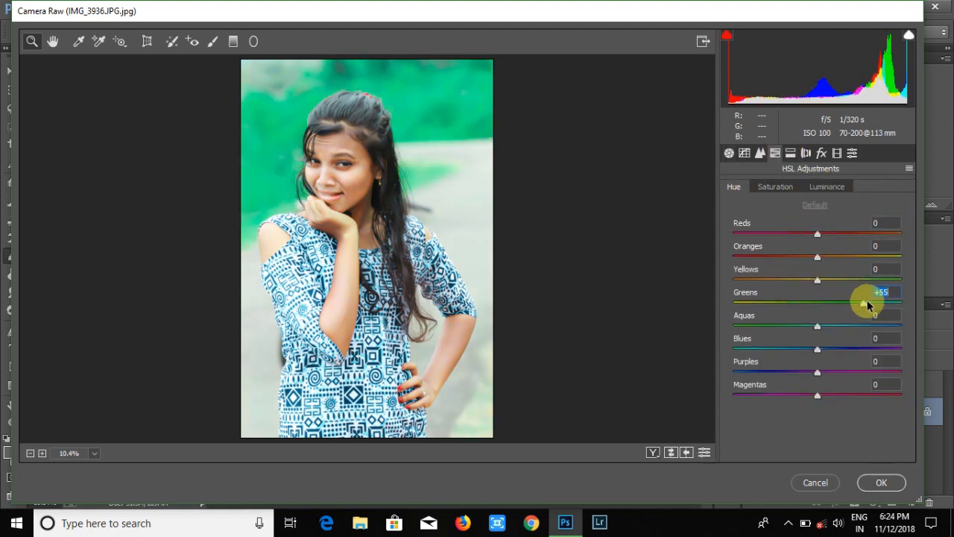
left_click_drag(818, 331, 858, 323)
left_click_drag(818, 348, 796, 348)
left_click_drag(892, 303, 830, 302)
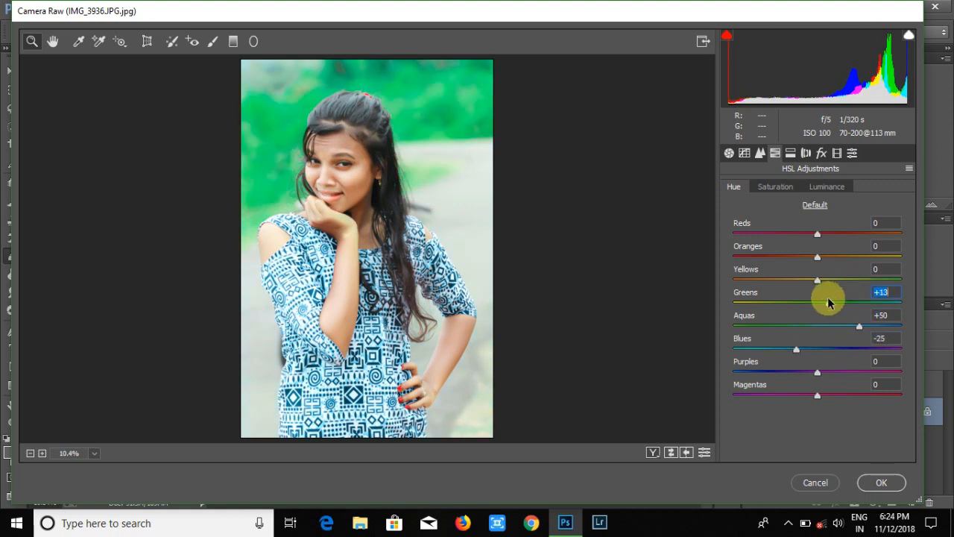
Set the split toning highlights saturation to 8 and apply the Camera Raw Filter to the Background layer
left_click(792, 154)
left_click(735, 233)
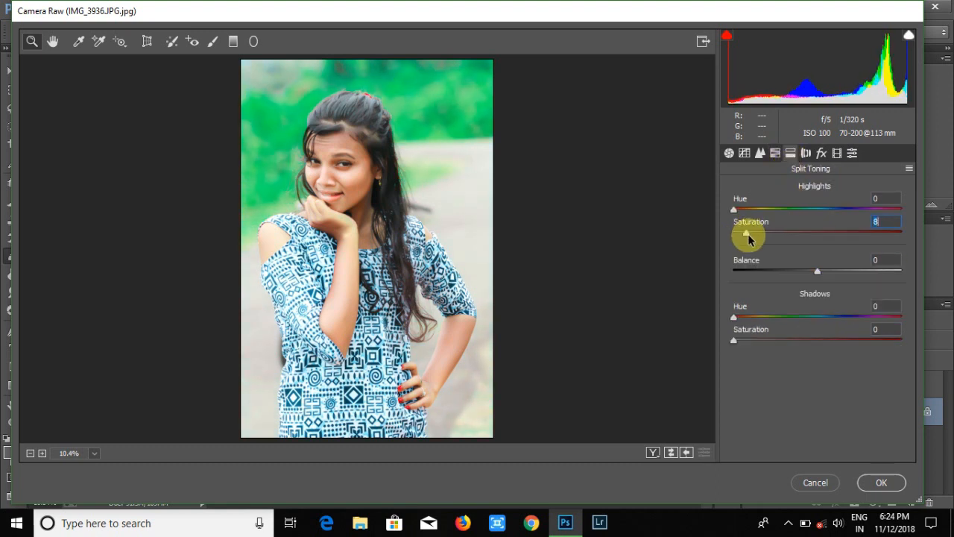
left_click(878, 483)
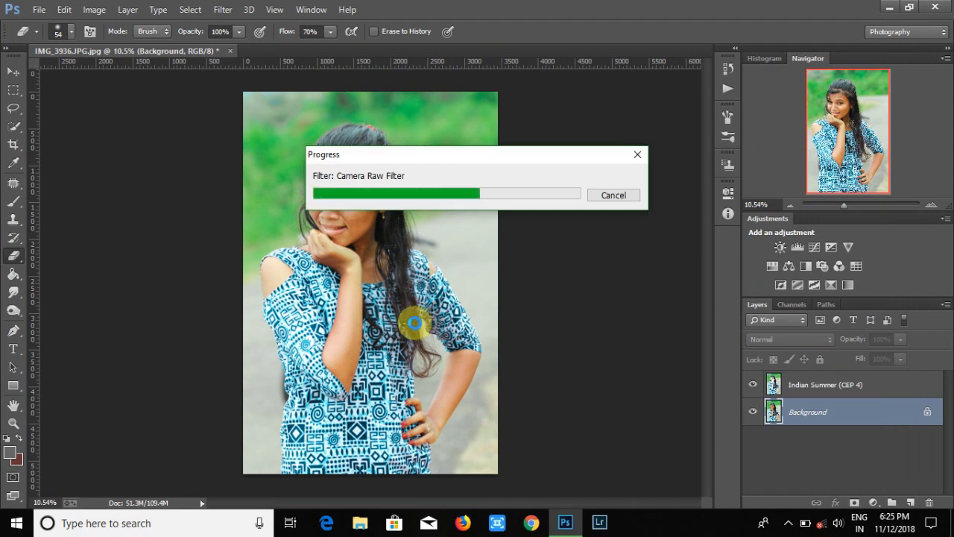
Remove the spots on the face on the Background layer using the Spot Healing Brush at 68 px
left_click_drag(844, 205, 855, 205)
scroll(260, 241, "up", 5)
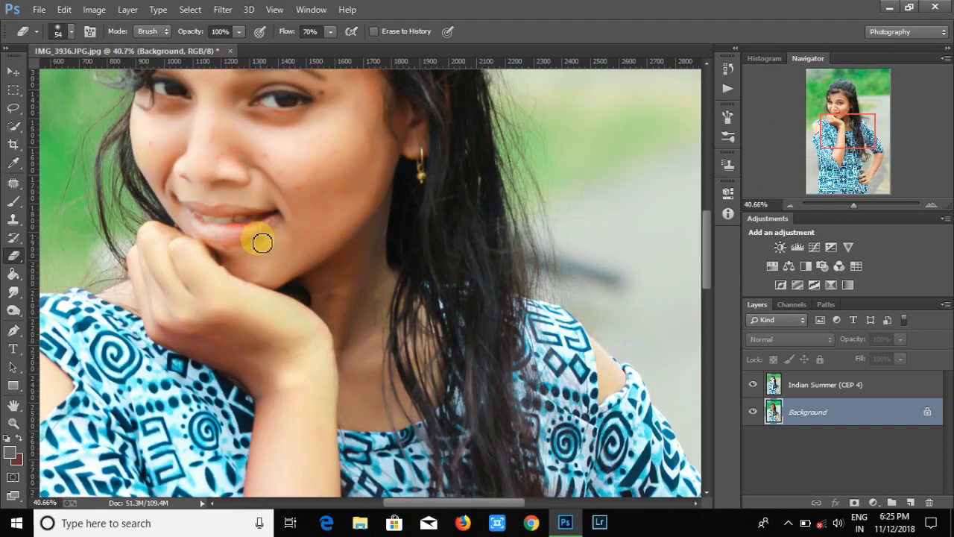
left_click(786, 385)
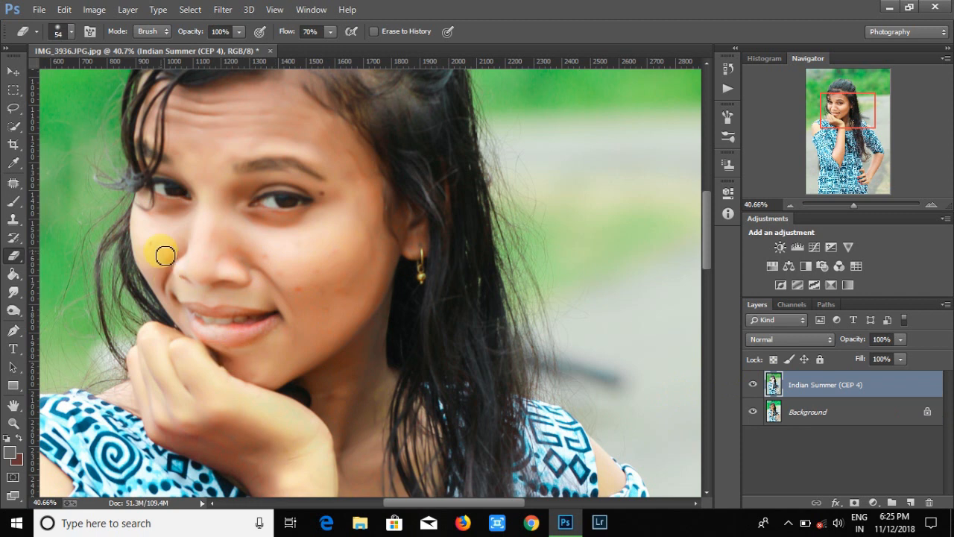
right_click(12, 179)
left_click(89, 174)
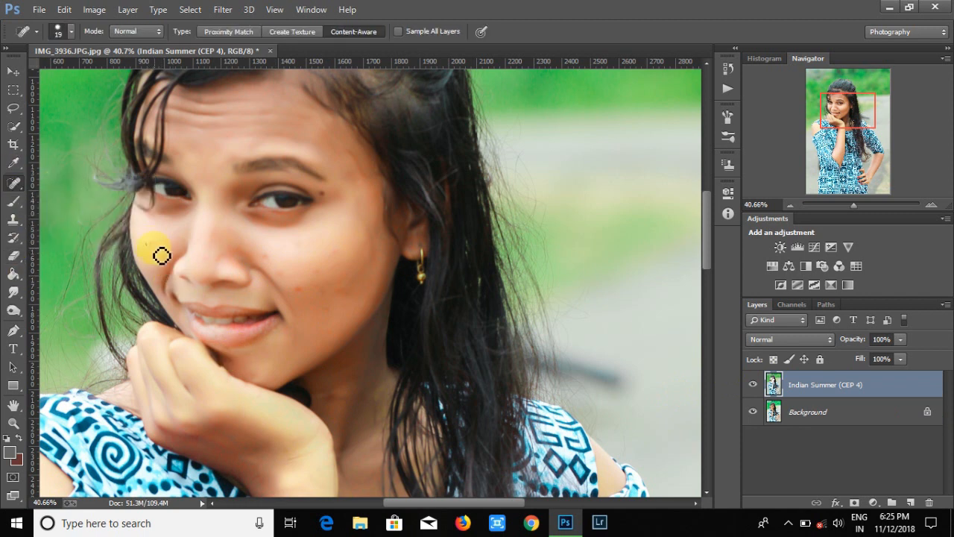
left_click(798, 418)
right_click(257, 290)
left_click_drag(327, 321, 337, 321)
left_click(264, 257)
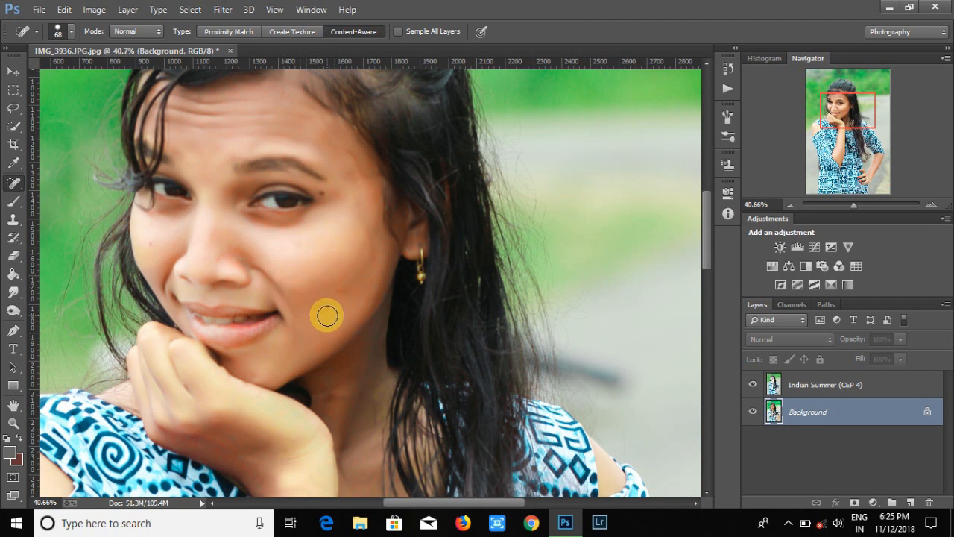
scroll(191, 333, "up", 2)
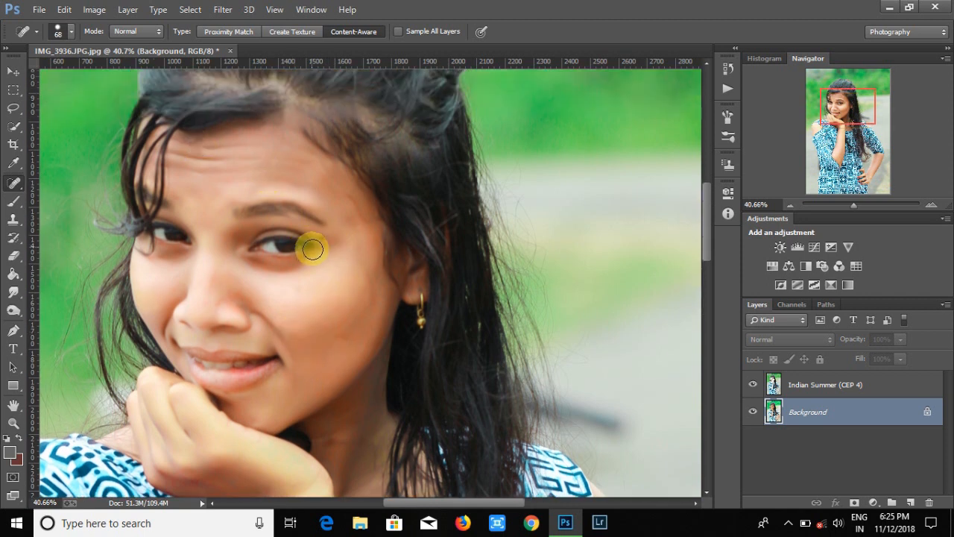
Open the Background layer in the Camera Raw Filter again, set Oranges hue to -2 and saturation to -3, and shift the Greens hue towards cyan
left_click_drag(843, 210, 842, 204)
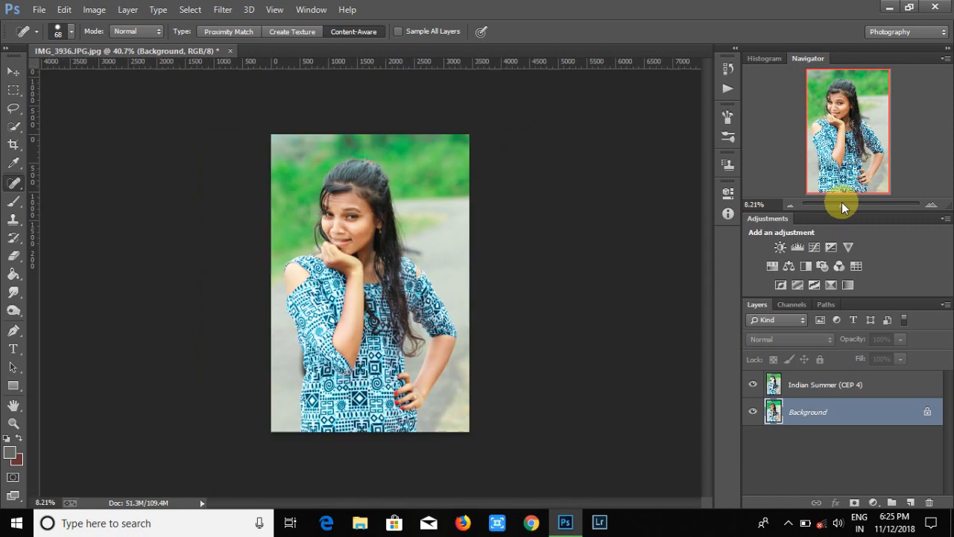
key("ctrl+shift+a")
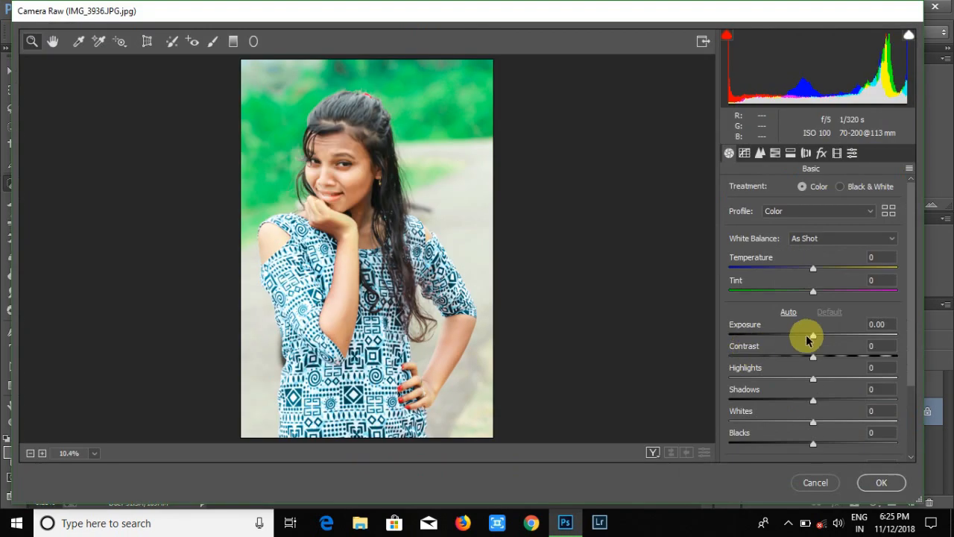
left_click(776, 153)
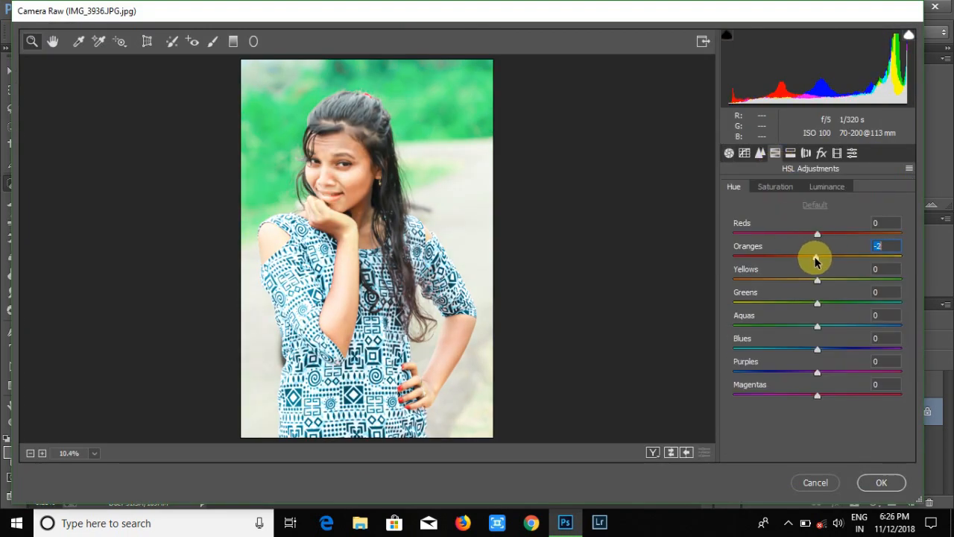
left_click_drag(818, 303, 880, 304)
left_click(775, 186)
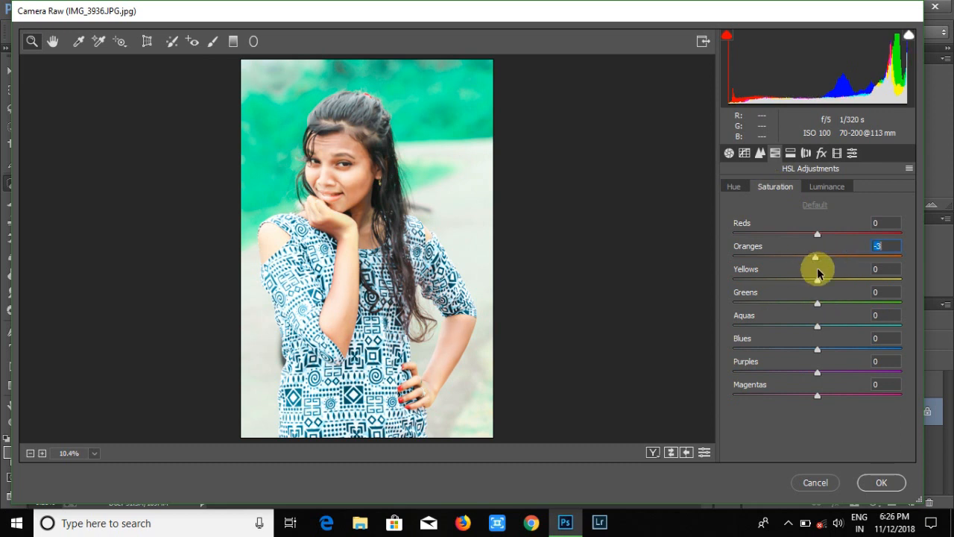
left_click(825, 187)
mouse_move(817, 256)
left_mouse_down()
mouse_move(835, 256)
mouse_move(800, 258)
mouse_move(812, 262)
left_mouse_up()
Lower the lens correction vignetting amount to darken the photo's corners
left_click(806, 153)
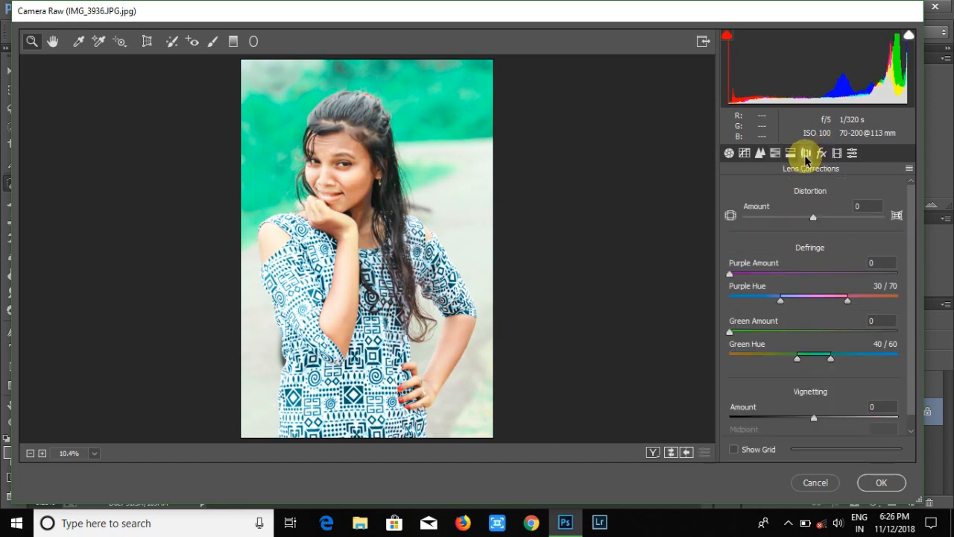
scroll(784, 425, "down", 2)
left_click_drag(814, 404, 717, 405)
Calibrate Red Primary saturation to +32, Green Primary hue to +8 and saturation to +11, and apply the filter
left_click(837, 154)
left_click_drag(818, 309, 853, 314)
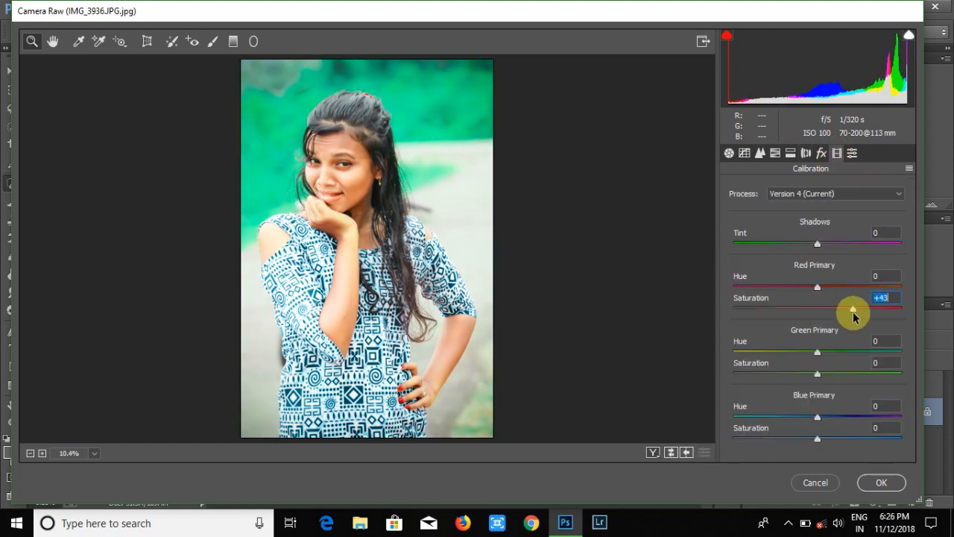
left_click_drag(817, 351, 839, 374)
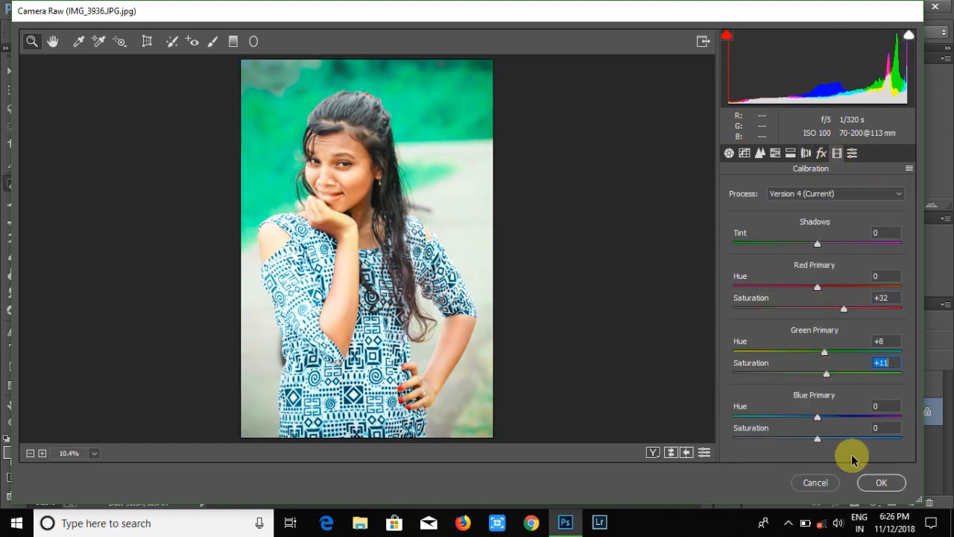
left_click(872, 477)
left_click(805, 384)
left_click(222, 9)
left_click(659, 194)
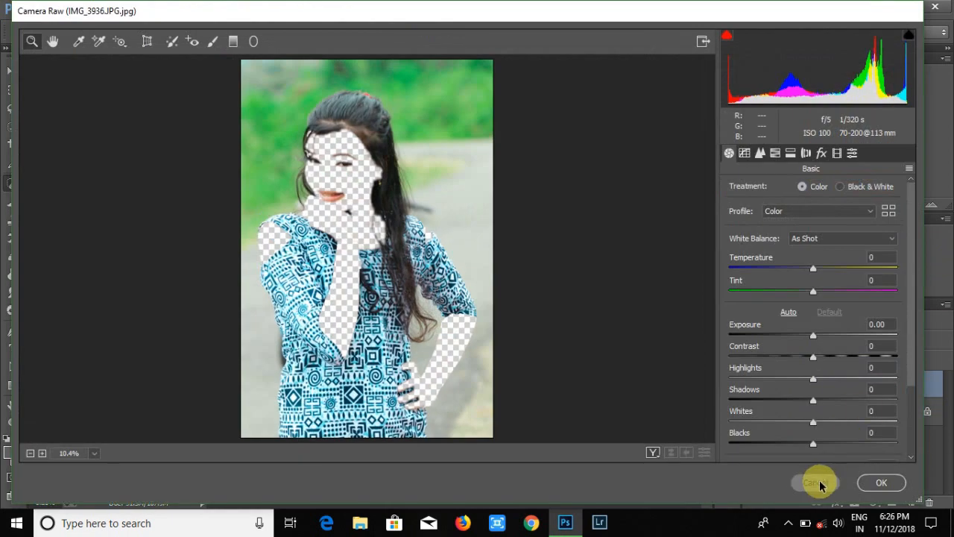
Apply the Camera Raw Filter to the Background layer with moderate luminance noise reduction to smooth the skin further
left_click(805, 412)
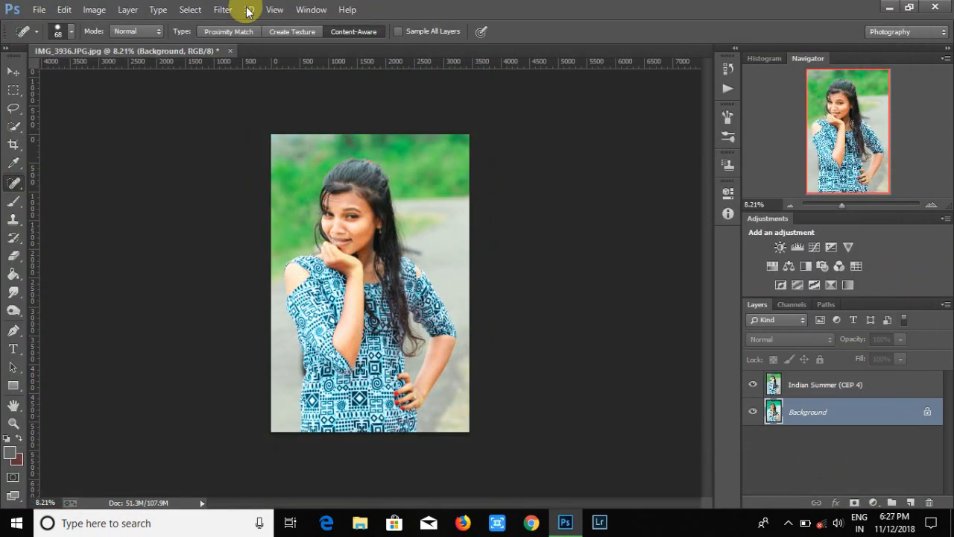
left_click(222, 9)
left_click(604, 240)
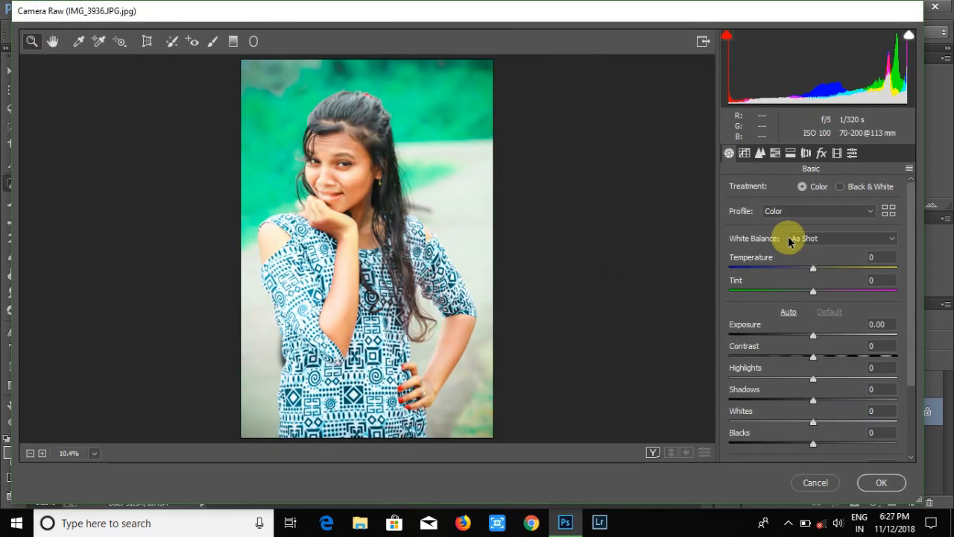
left_click(775, 153)
left_click(759, 153)
left_click_drag(730, 326, 782, 326)
left_click(880, 482)
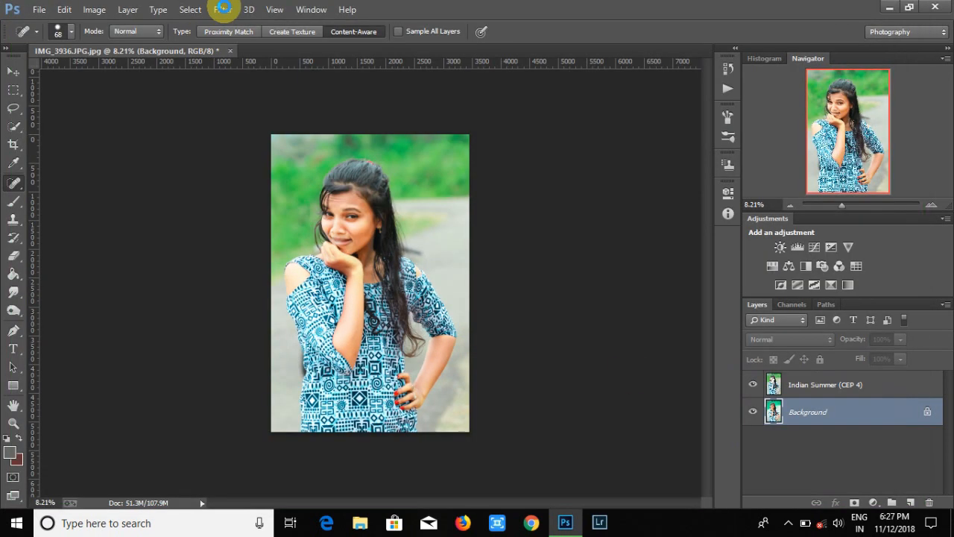
left_click(222, 9)
left_click(253, 99)
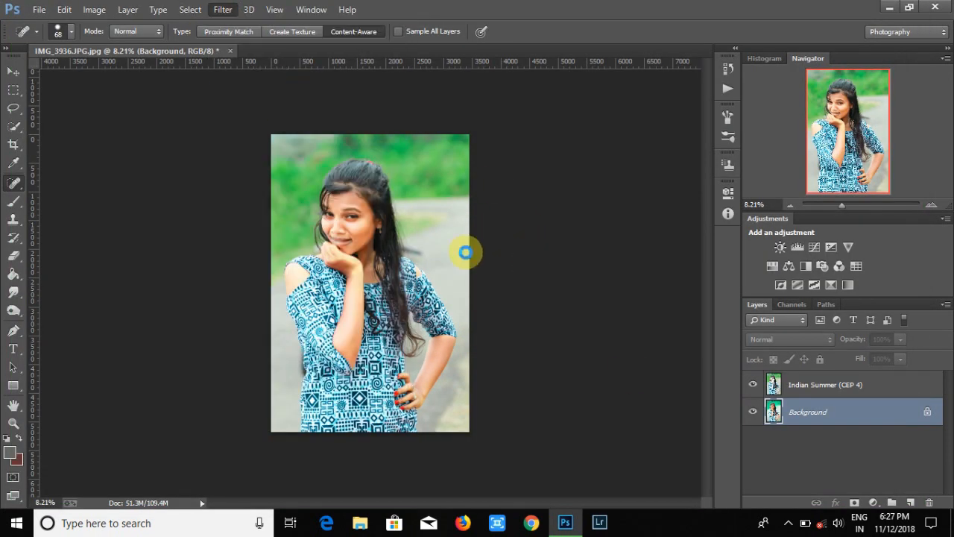
left_click(811, 483)
Open the Indian Summer layer in the Camera Raw Filter
left_click(863, 385)
left_click(222, 9)
left_click(249, 99)
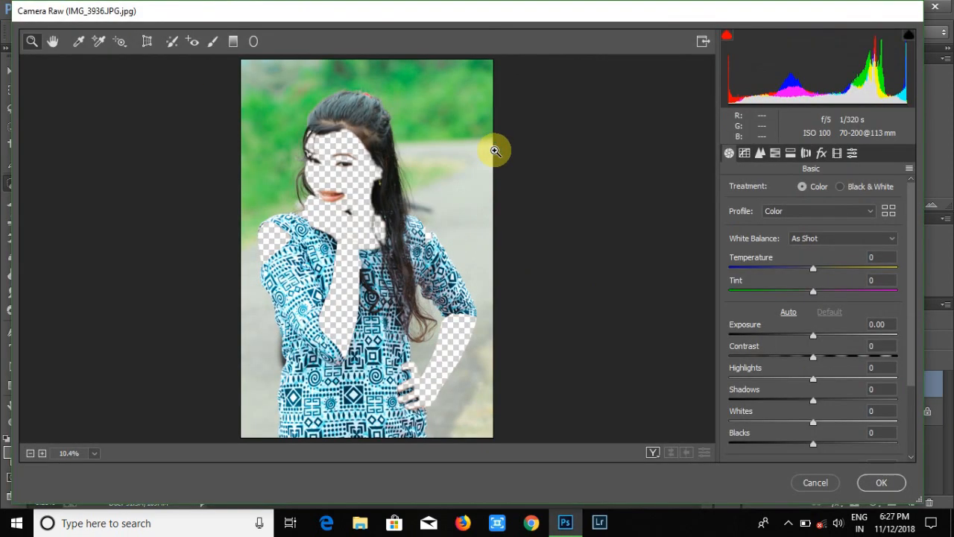
Try a settings preset from the CAMERA RAW 2019 folder on the Indian Summer layer
left_click(909, 168)
left_click(863, 270)
left_click_drag(475, 116, 476, 273)
left_click(231, 172)
left_click(351, 332)
Try the VSCO (2).xmp settings from the CAMERA RAW 2019 folder
left_click(909, 169)
left_click(863, 269)
left_click_drag(476, 111, 475, 270)
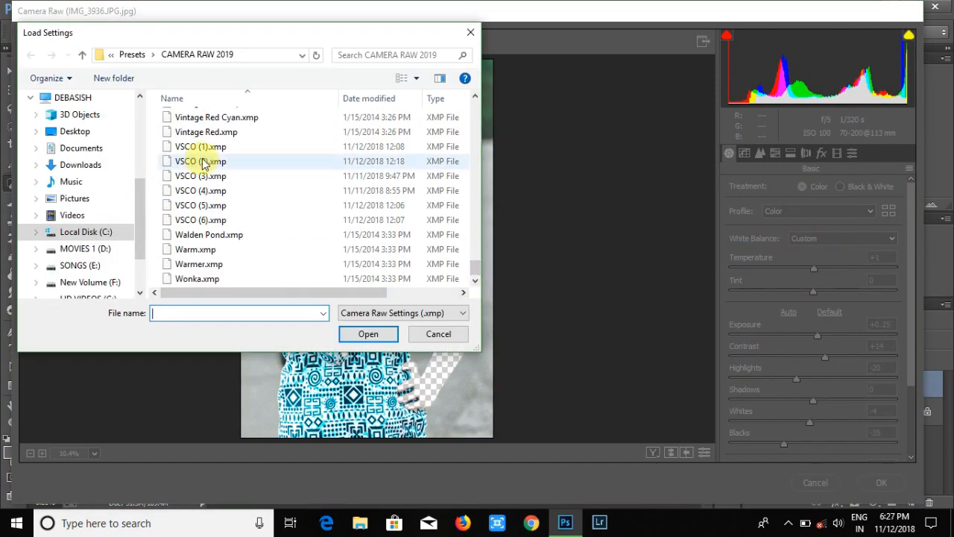
double_click(204, 163)
Try the VSCO (3).xmp settings from the CAMERA RAW 2019 folder
left_click(908, 169)
left_click(852, 270)
left_click_drag(476, 111, 476, 272)
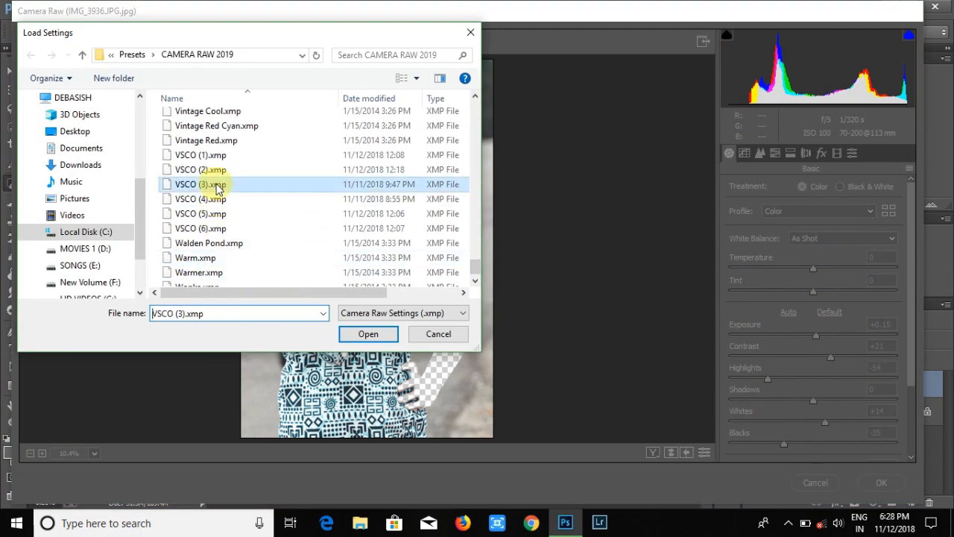
double_click(203, 184)
Try the VSCO (4).xmp settings from the CAMERA RAW 2019 folder
left_click(908, 170)
left_click(850, 272)
left_click(220, 263)
left_click_drag(476, 110, 474, 274)
double_click(205, 191)
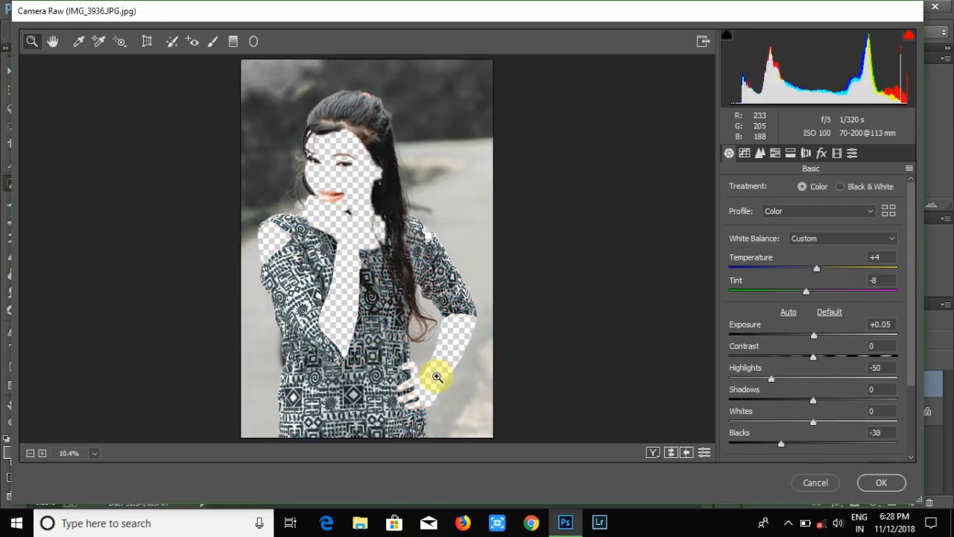
Load the VSCO (5).xmp settings from the CAMERA RAW 2019 folder onto the Indian Summer layer
left_click(909, 169)
left_click(852, 271)
left_click_drag(477, 112, 474, 270)
left_click(200, 205)
left_click(368, 337)
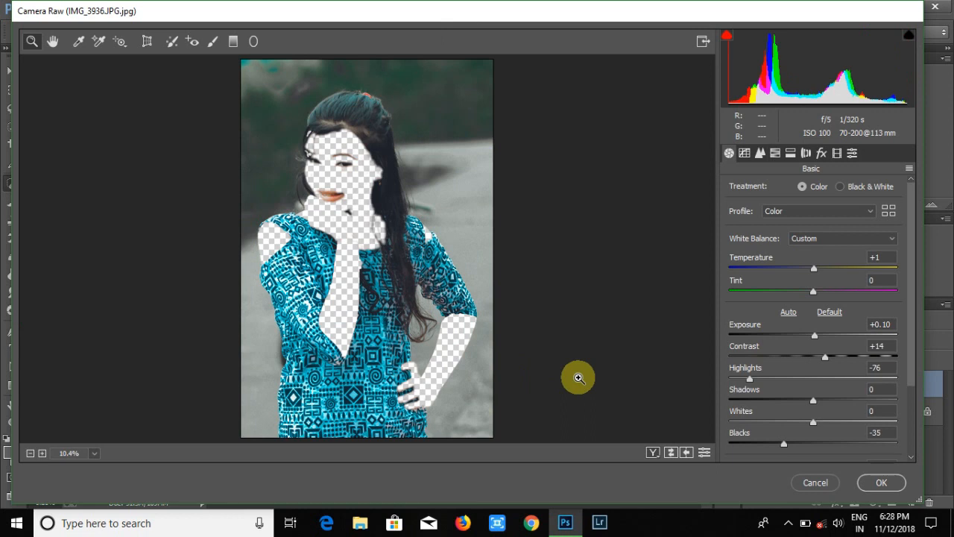
Load another VSCO settings file onto the Indian Summer layer and apply the Camera Raw Filter
left_click(909, 169)
left_click(802, 270)
left_click_drag(477, 112, 475, 269)
left_click(201, 220)
left_click(345, 334)
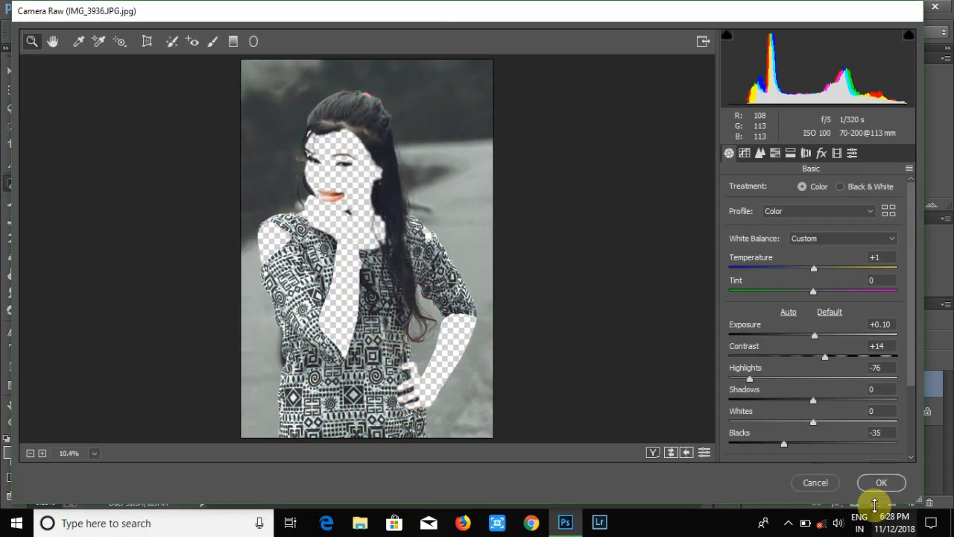
left_click(881, 483)
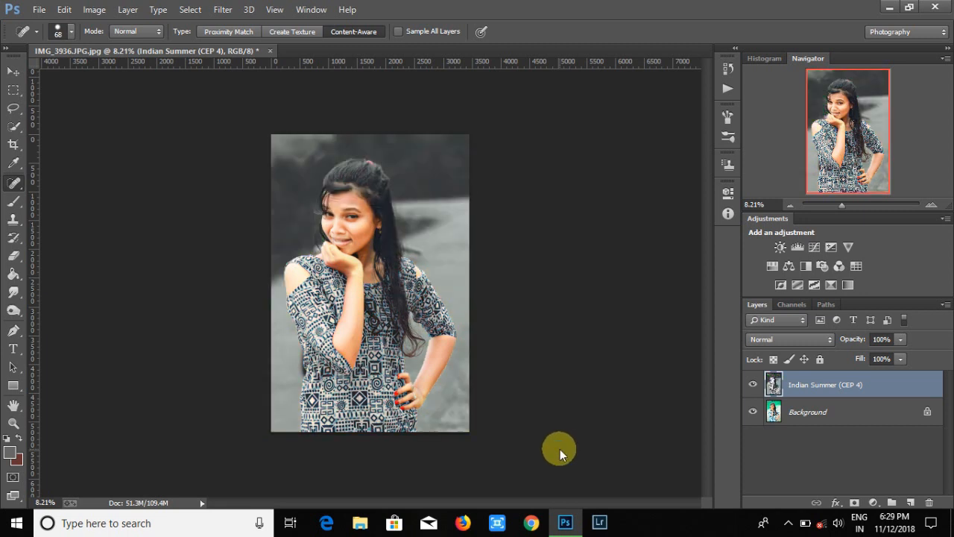
Undo the last Camera Raw Filter applied to the Indian Summer layer
left_click(846, 406)
left_click(833, 388)
left_click(226, 11)
left_click(258, 95)
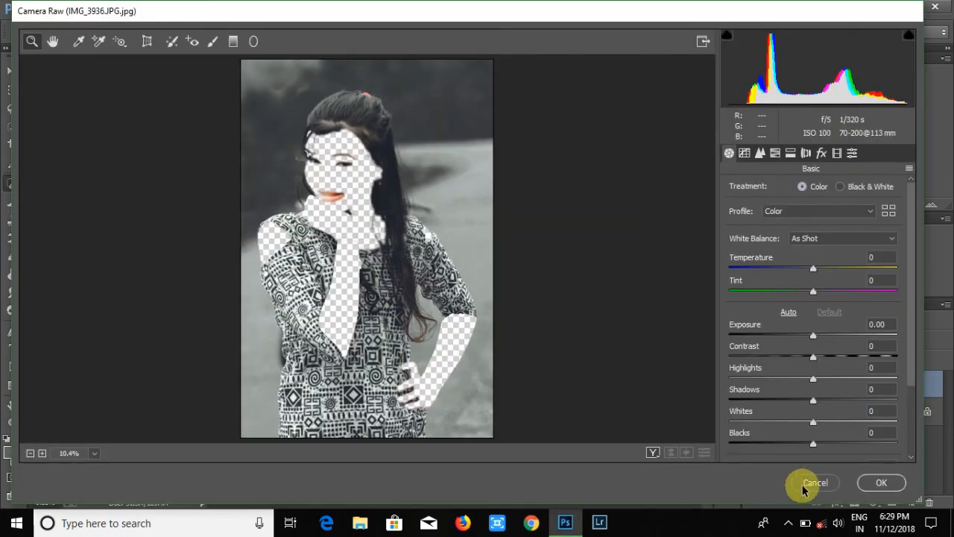
left_click(803, 489)
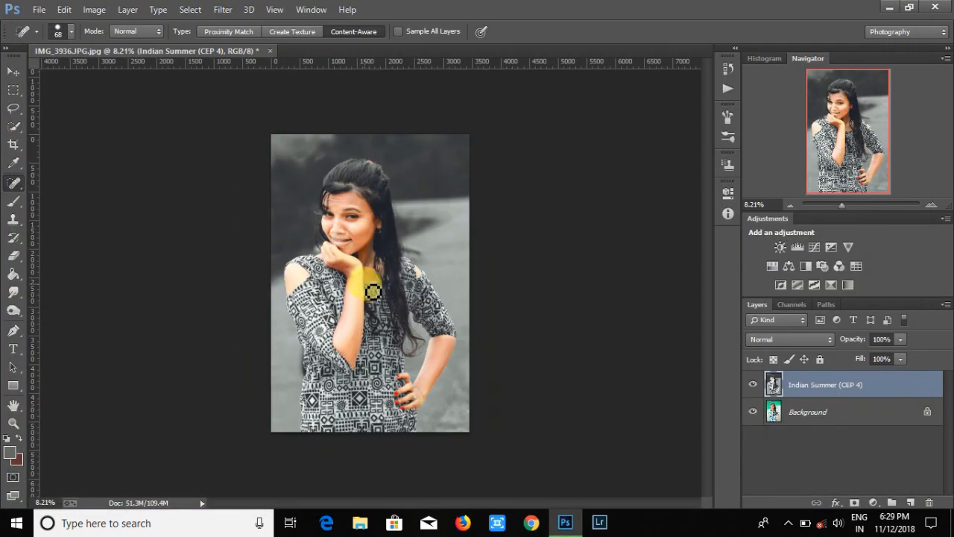
key("ctrl+z")
Apply Camera Raw settings to the Indian Summer layer from a preset with exposure +0.15, contrast +21, highlights -54, whites +14 and blacks -35
left_click(823, 384)
left_click(223, 11)
left_click(258, 91)
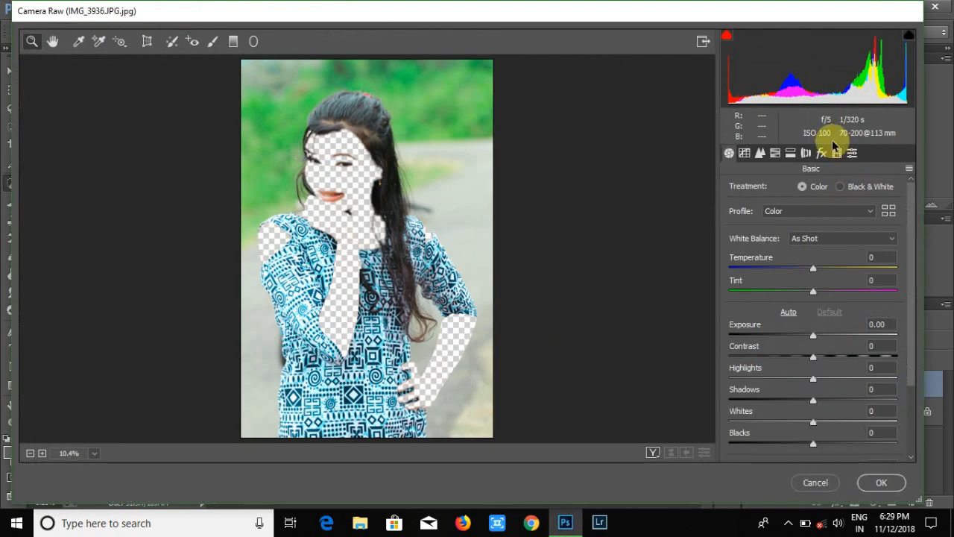
left_click(910, 169)
left_click(862, 252)
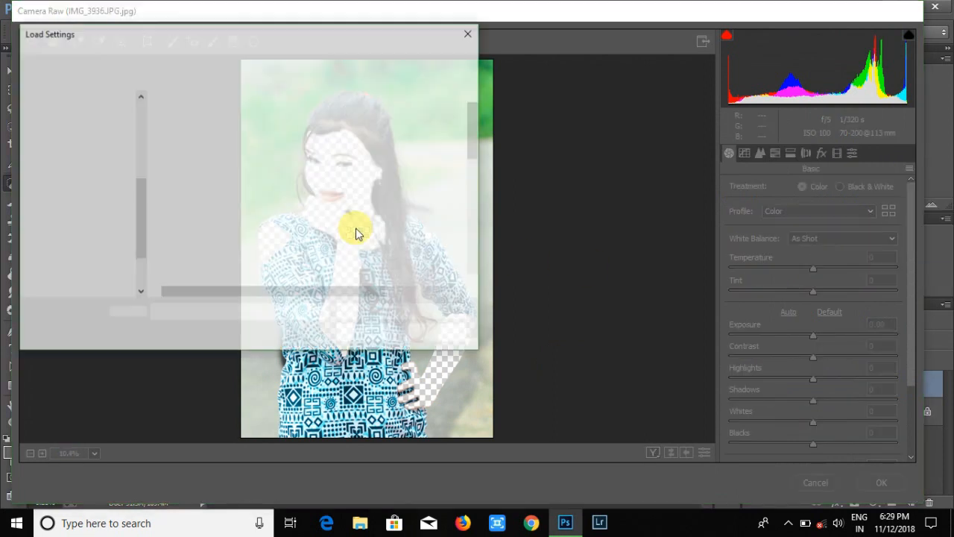
scroll(477, 187, "down", 10)
double_click(219, 159)
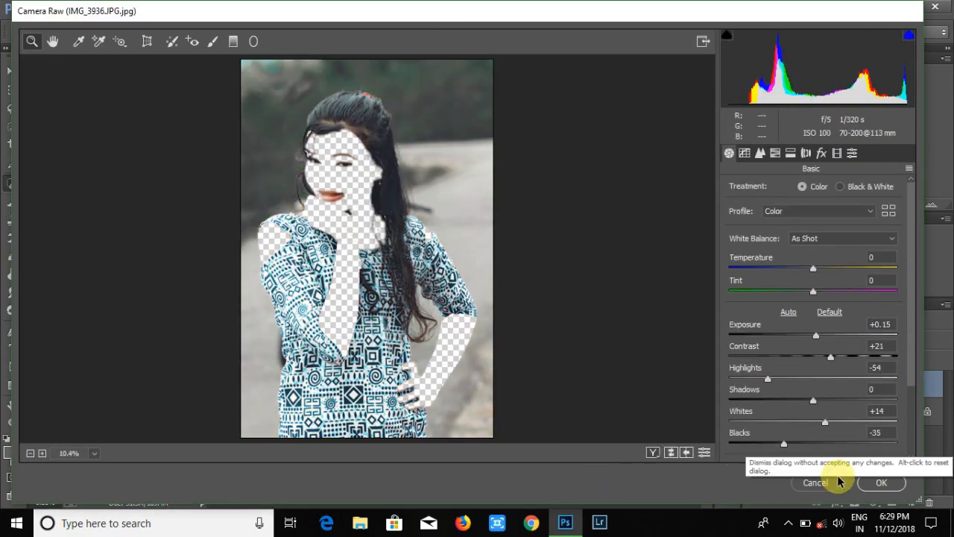
left_click(873, 484)
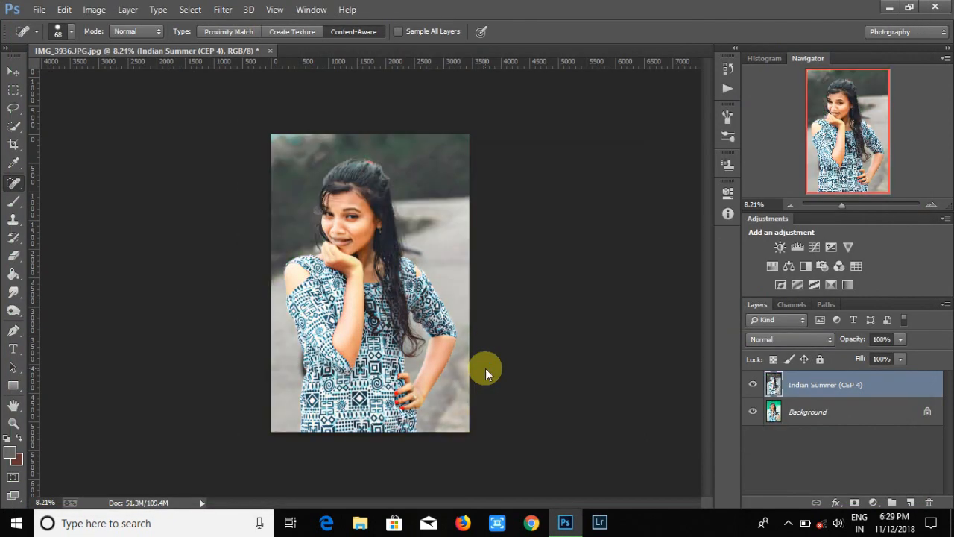
Erase the Indian Summer layer over the lips with the 54 px Eraser to restore their natural colour
left_click_drag(843, 205, 855, 207)
scroll(300, 191, "up", 5)
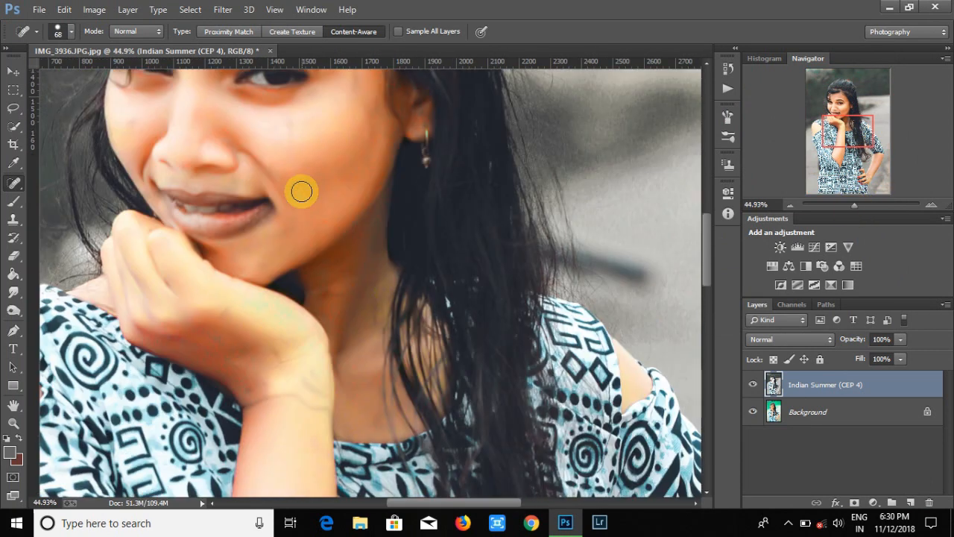
left_click(13, 255)
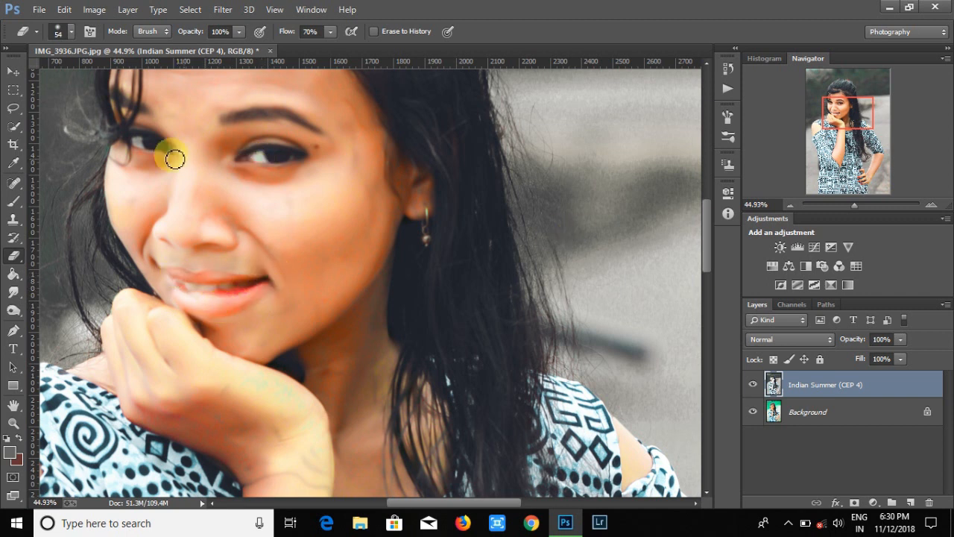
left_click_drag(854, 204, 838, 205)
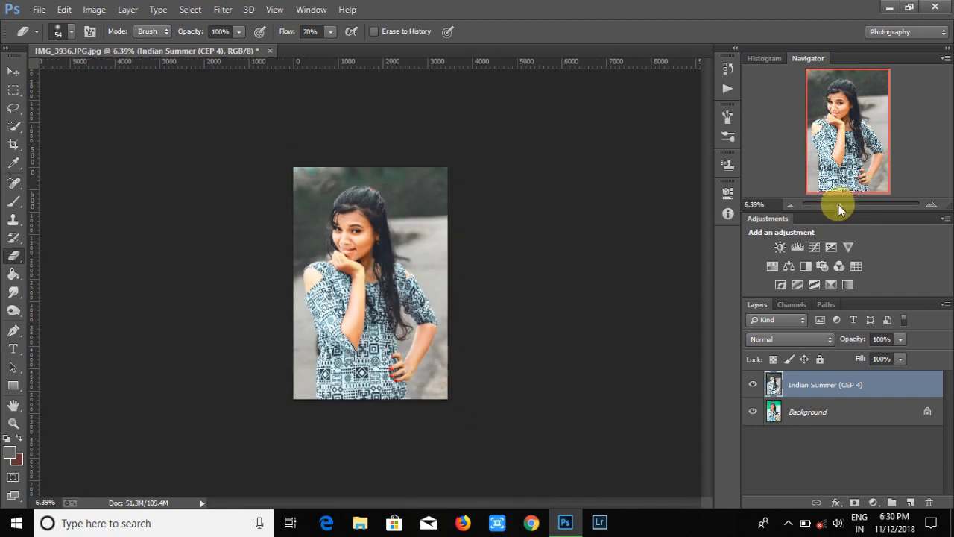
Lower the Oranges saturation to about -13 on the Background layer with the Camera Raw Filter
left_click(810, 410)
left_click(222, 9)
left_click(314, 90)
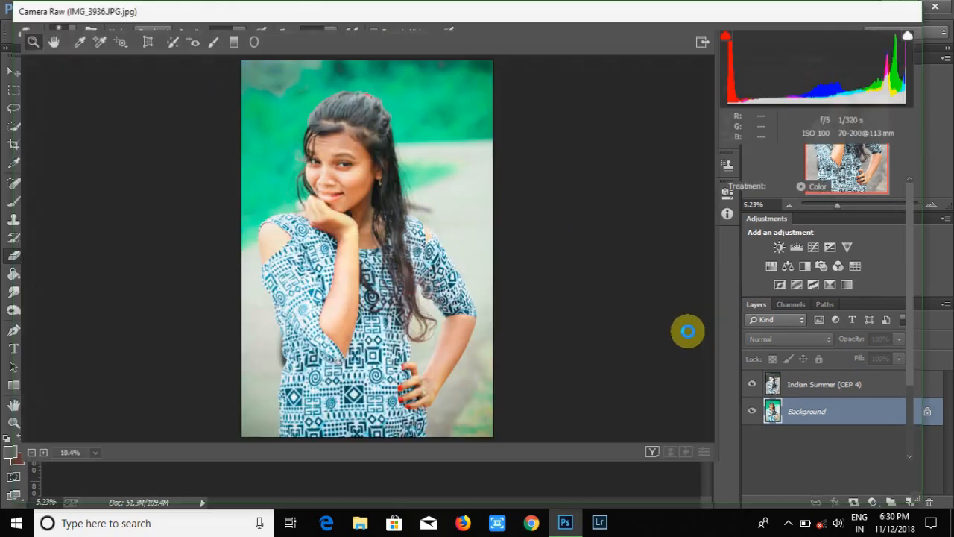
left_click(776, 153)
left_click(776, 186)
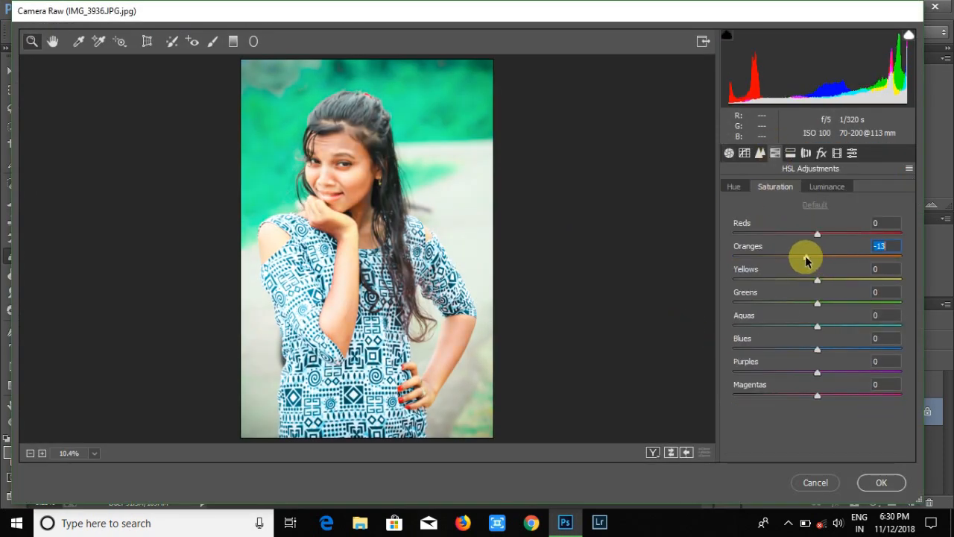
left_click(882, 482)
Reduce the Yellows saturation and slightly raise the Reds saturation on the Background layer with the Camera Raw Filter
left_click(230, 16)
left_click(314, 89)
left_click(775, 153)
left_click(775, 186)
left_click_drag(818, 280, 782, 294)
left_click(829, 235)
left_click(882, 482)
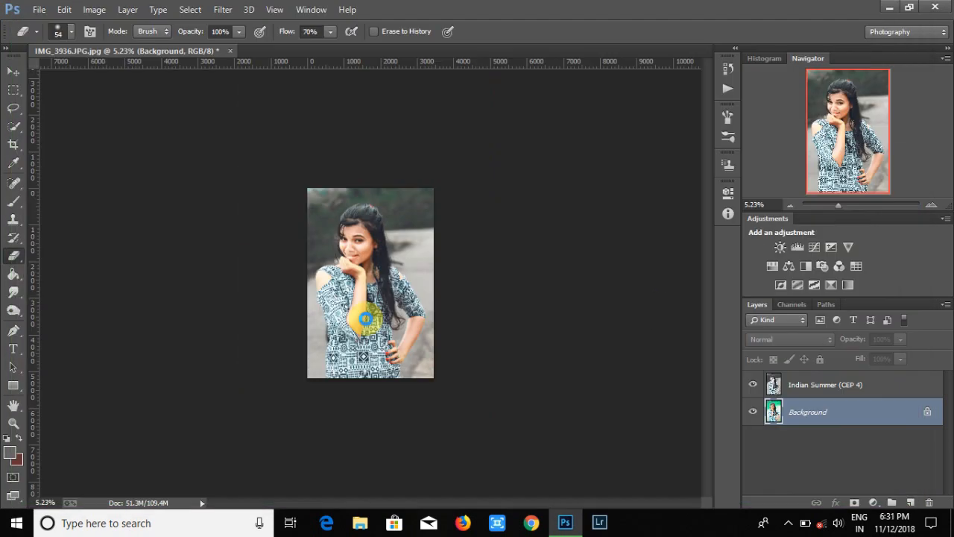
Open the Camera Raw Filter on the Indian Summer layer
left_click(820, 383)
left_click_drag(839, 205, 850, 205)
scroll(315, 241, "up", 3)
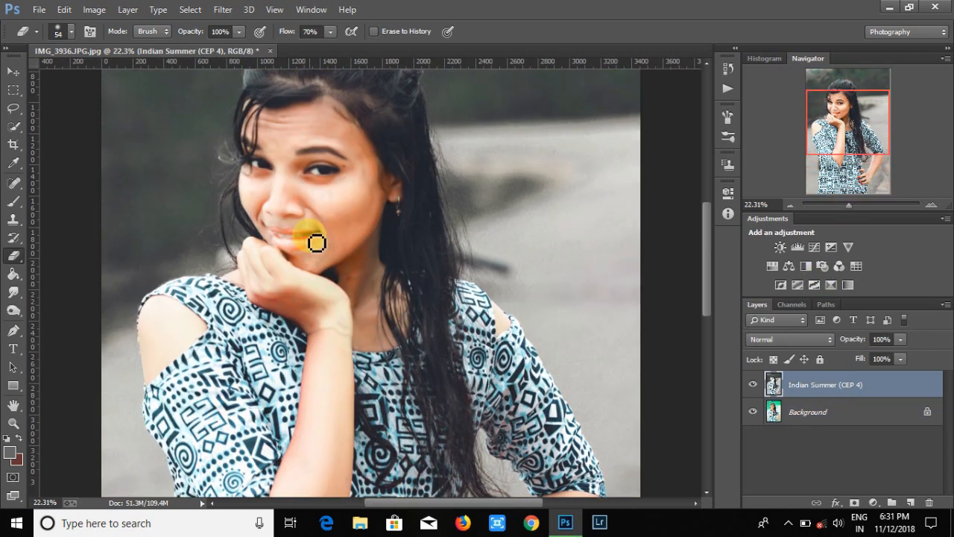
left_click(222, 9)
left_click(561, 384)
key("ctrl+shift+a")
Try two other settings files from the CAMERA RAW 2019 folder on the Indian Summer layer
left_click(900, 154)
left_click(865, 271)
left_click_drag(481, 140, 477, 273)
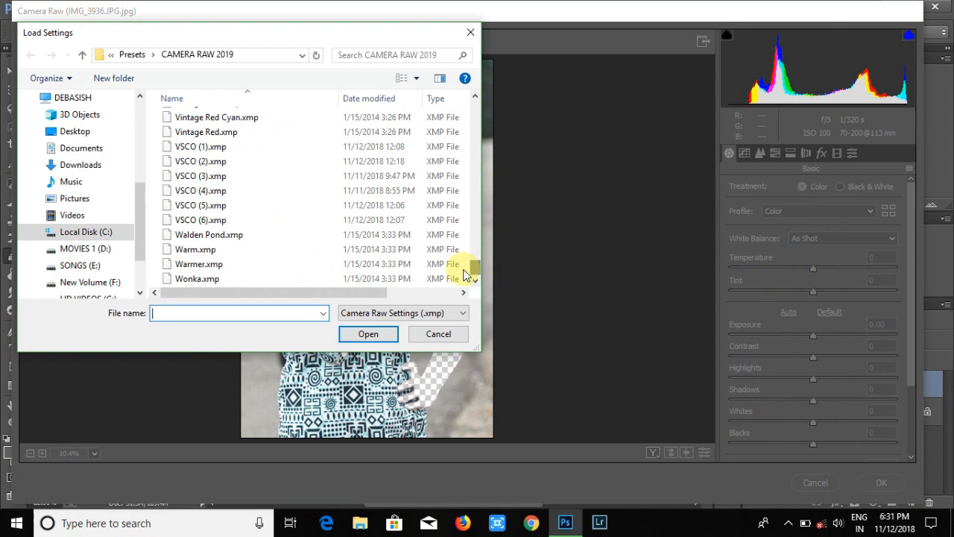
double_click(231, 166)
left_click(910, 169)
left_click(853, 264)
left_click_drag(475, 119, 473, 260)
left_click(201, 208)
double_click(203, 222)
Load the VSCO (5).xmp settings from the CAMERA RAW 2019 folder
left_click(909, 169)
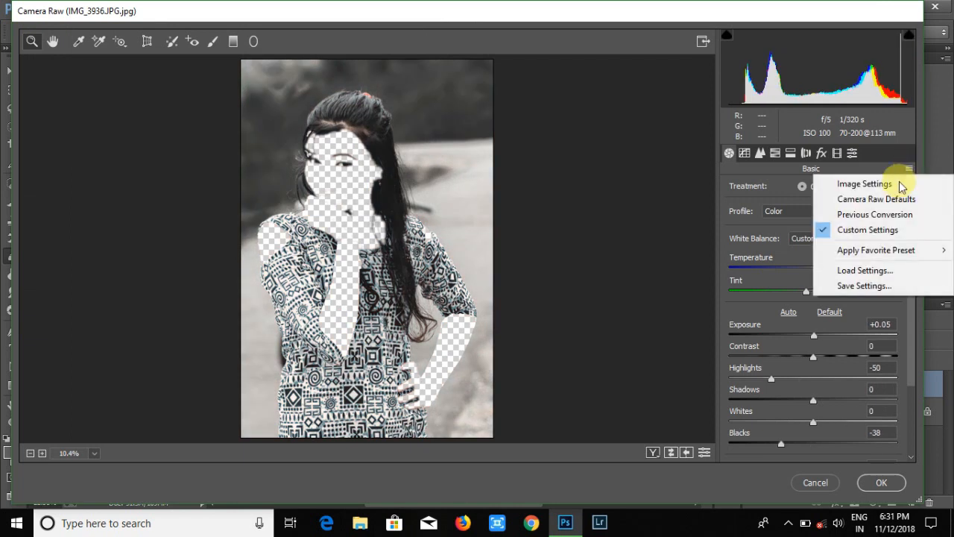
left_click(865, 270)
left_click_drag(479, 112, 475, 265)
left_click(223, 231)
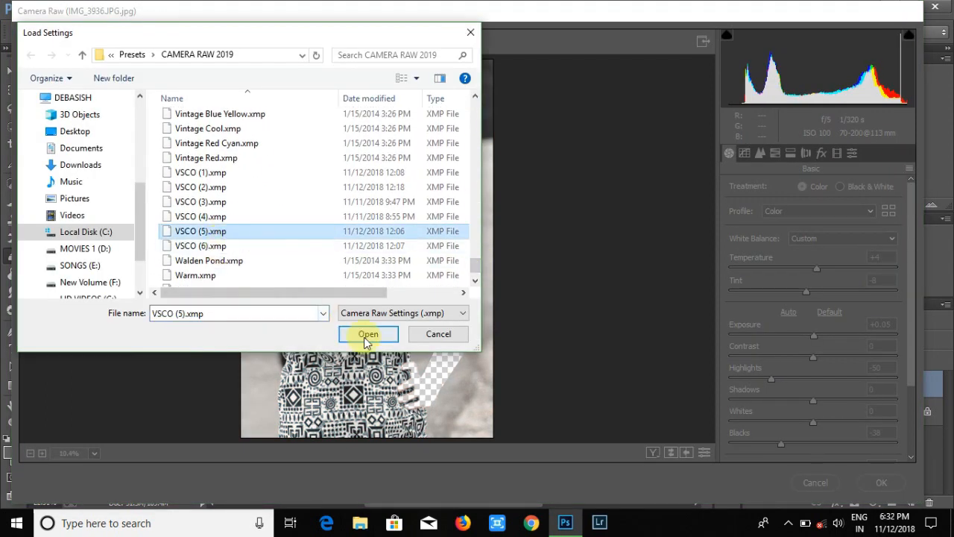
left_click(366, 339)
Set exposure to +0.20, highlights to -43 and whites to +18, and apply the filter to the Indian Summer layer
left_click_drag(815, 336, 818, 337)
left_click_drag(750, 378, 777, 382)
mouse_move(813, 422)
left_mouse_down()
mouse_move(756, 409)
mouse_move(871, 409)
mouse_move(831, 417)
left_mouse_up()
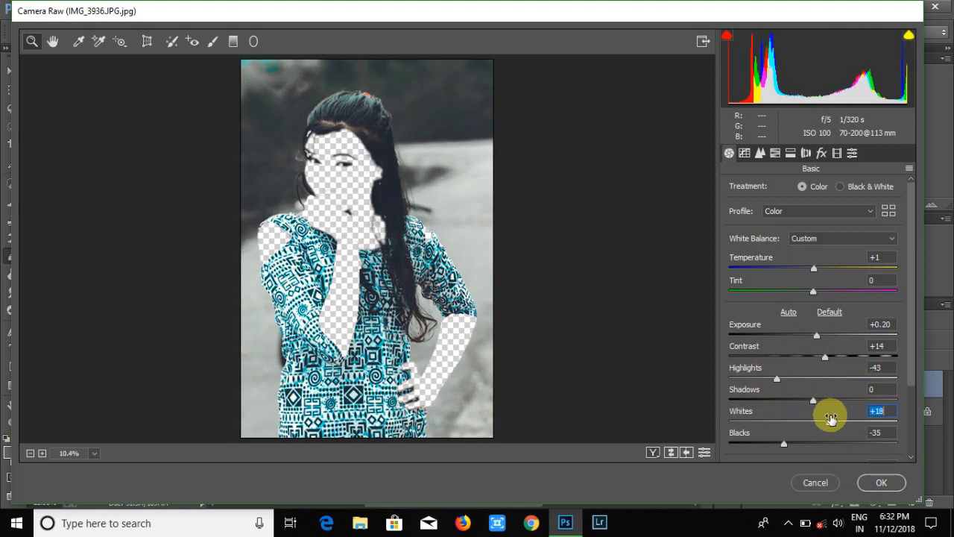
left_click(881, 482)
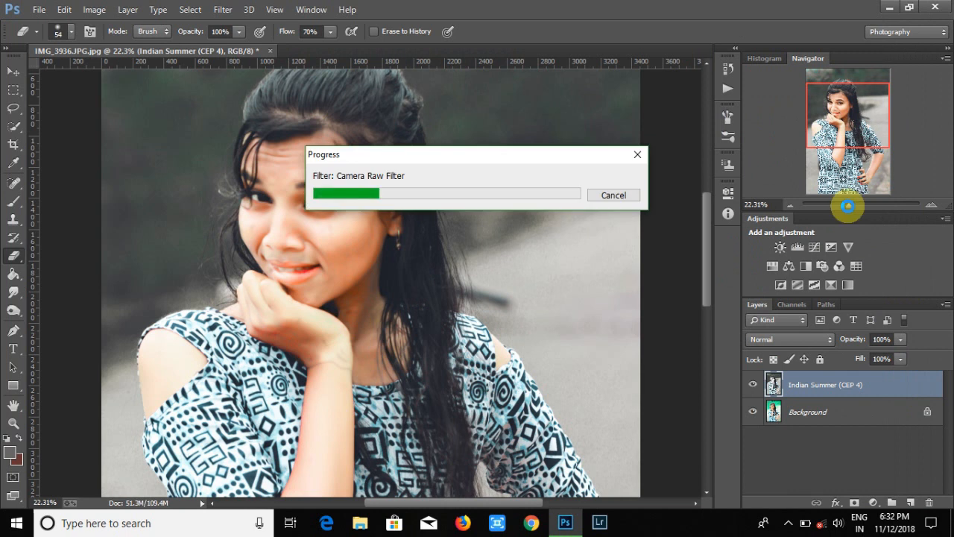
left_click_drag(847, 206, 838, 204)
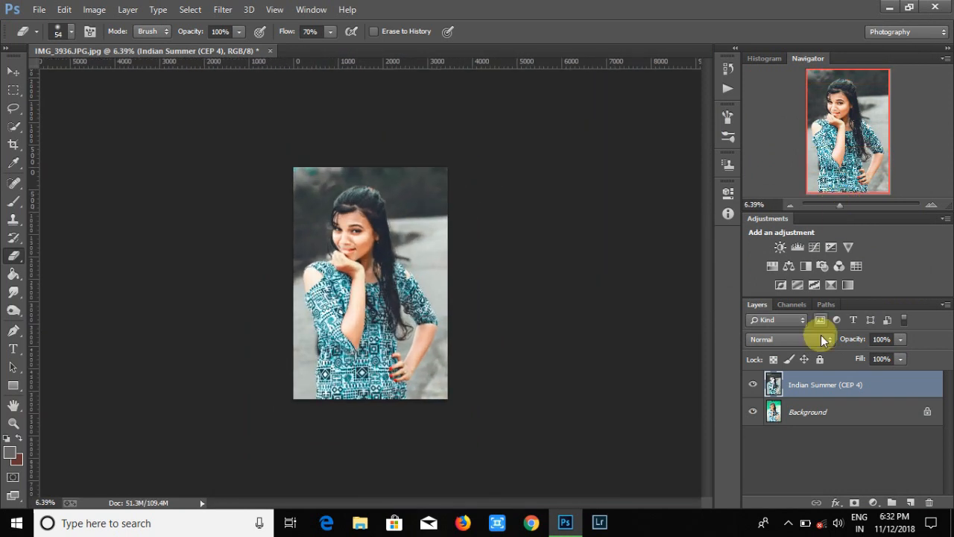
Open the Camera Raw Filter on the Background layer and load a settings file from the CAMERA RAW 2019 folder
left_click(814, 410)
left_click(223, 10)
left_click(274, 92)
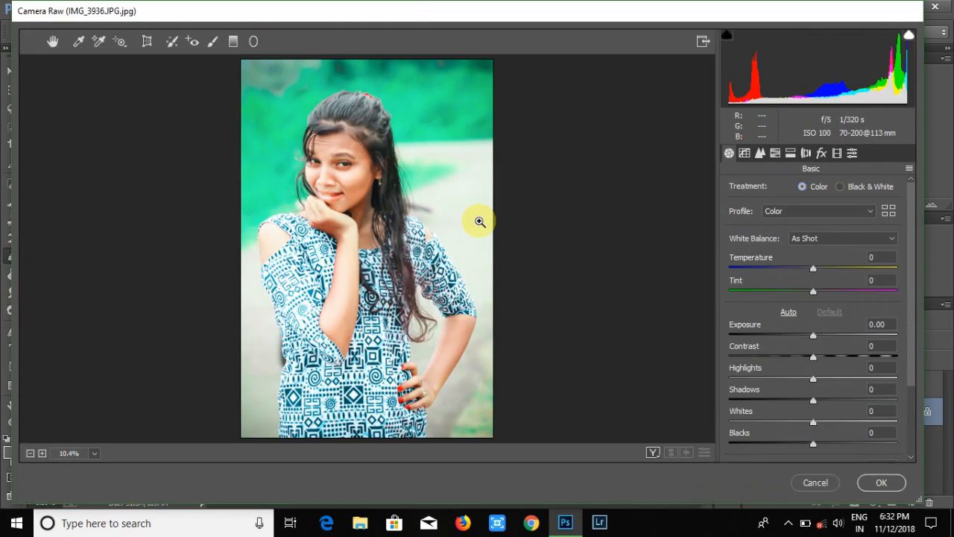
left_click(909, 169)
left_click(842, 269)
scroll(478, 131, "down", 1)
left_click_drag(478, 131, 477, 264)
left_click(216, 151)
left_click(368, 334)
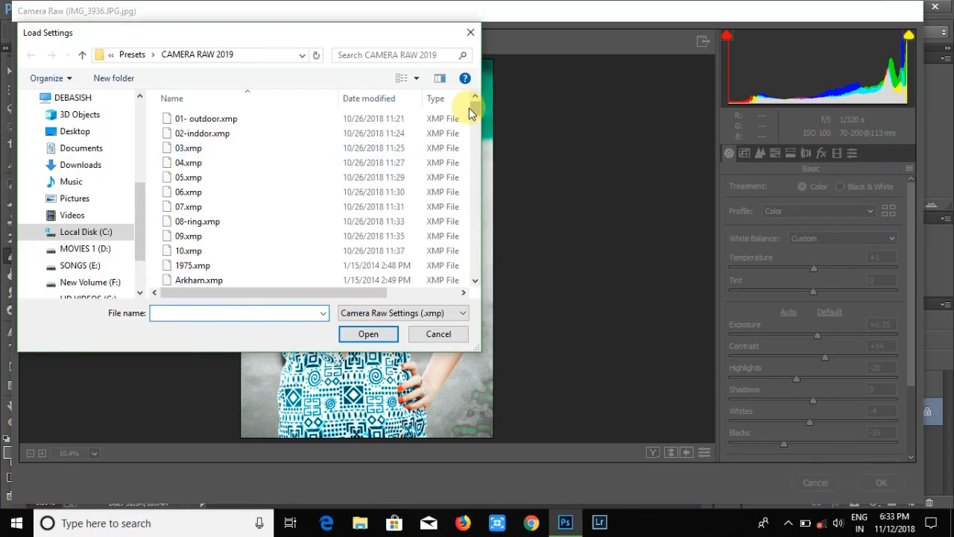
Load settings with exposure +0.25, contrast +14, highlights -20 and whites -4, and apply them to the Background layer
left_click_drag(473, 85, 474, 264)
left_click(239, 174)
left_click(366, 335)
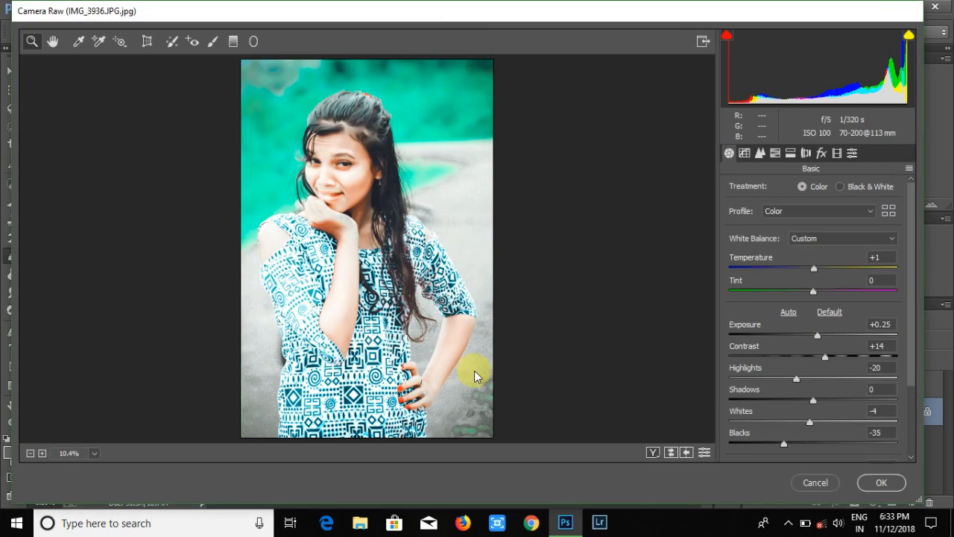
left_click(882, 482)
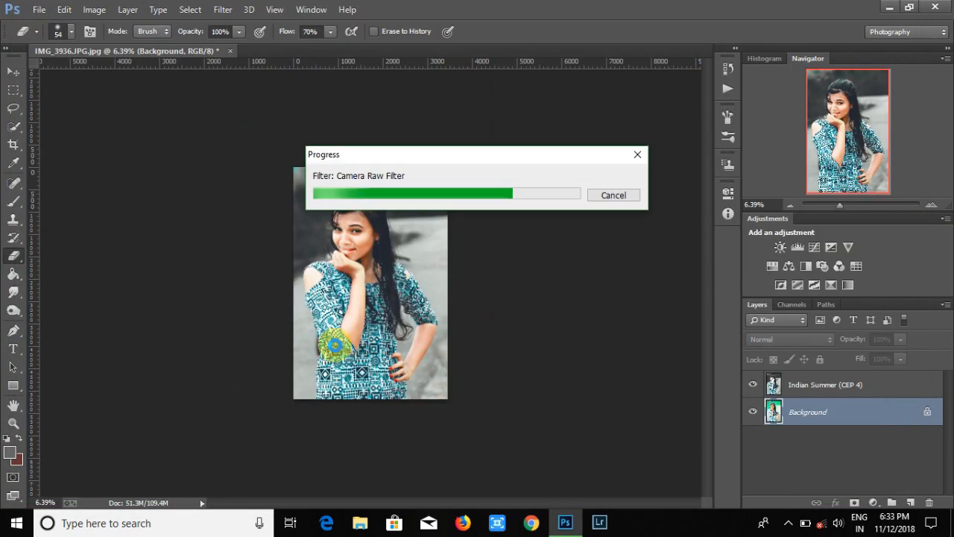
left_click_drag(841, 205, 844, 205)
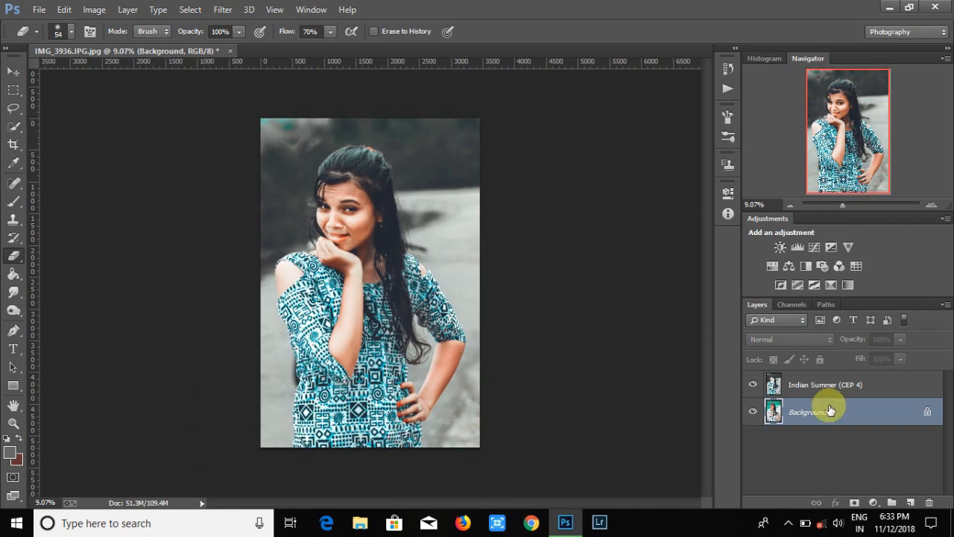
Place the black-gradient image from inside the BACKGROUND 2 folder as an embedded layer above the Indian Summer layer
left_click(828, 386)
left_click(39, 10)
left_click(82, 243)
left_click(81, 261)
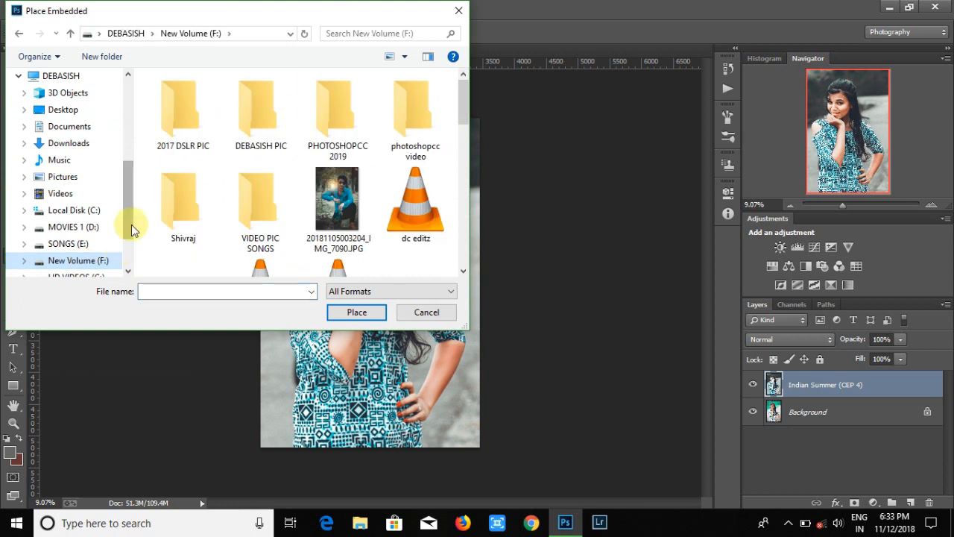
double_click(336, 131)
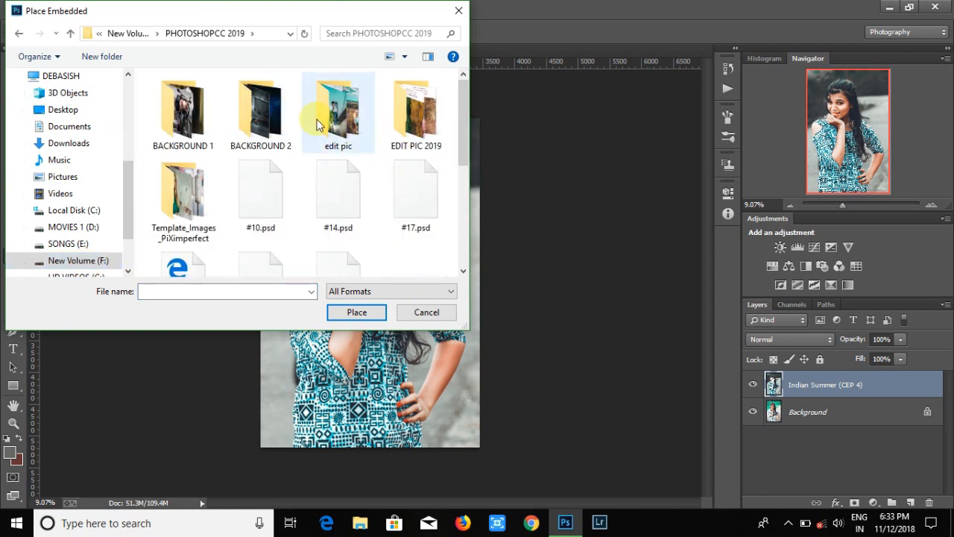
double_click(260, 112)
double_click(188, 105)
double_click(187, 105)
left_click_drag(464, 80, 460, 127)
left_click(338, 158)
left_click(357, 312)
Scale the black-gradient layer to about 649% wide and 640% high so it covers the photo, darkening its lower edge
left_click_drag(415, 349, 492, 477)
left_click_drag(348, 251, 231, 58)
left_click_drag(486, 266, 522, 267)
left_click_drag(434, 216, 437, 235)
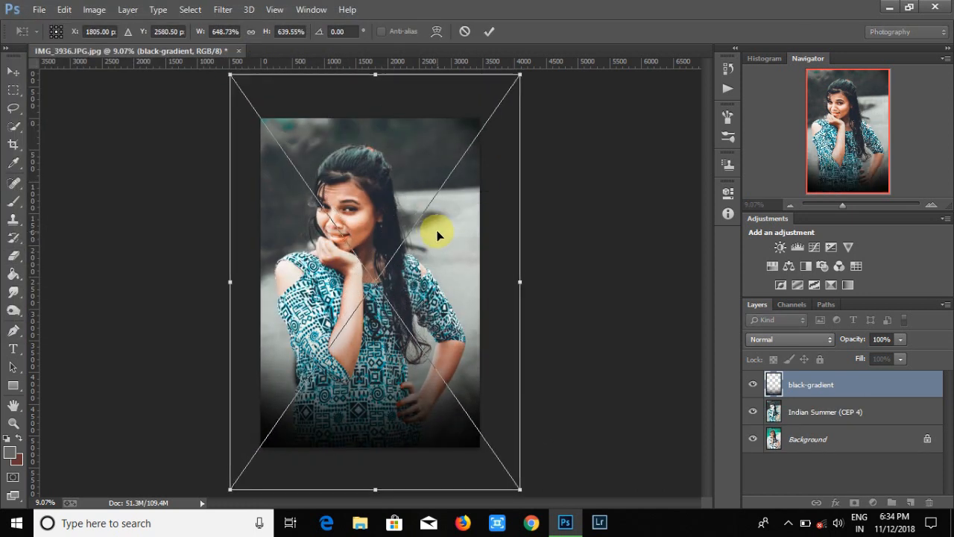
left_click(490, 32)
key("e")
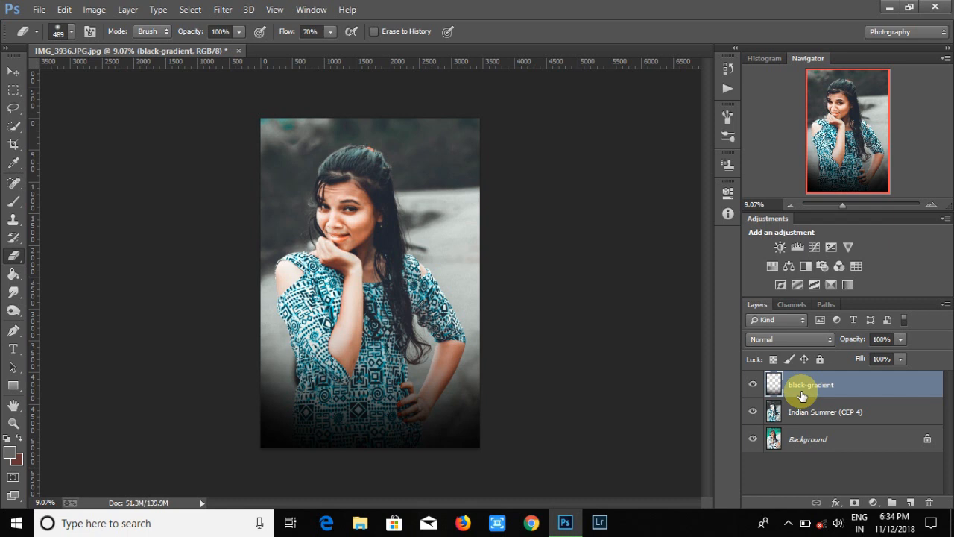
Shift the Camera Raw hues on the Indian Summer layer to Greens +100 and Aquas +35, and move Blues toward aqua
left_click(15, 75)
left_click(95, 9)
left_click(743, 402)
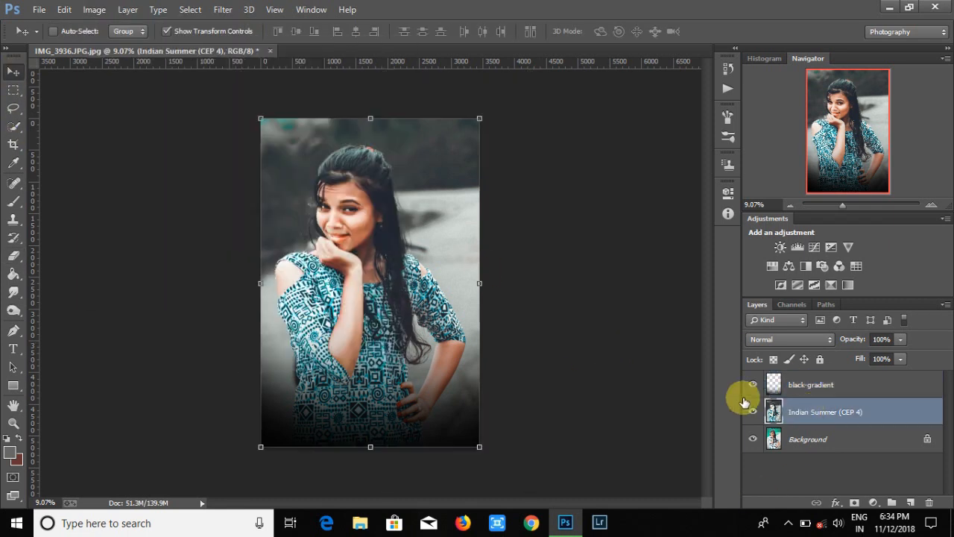
left_click(222, 10)
left_click(507, 274)
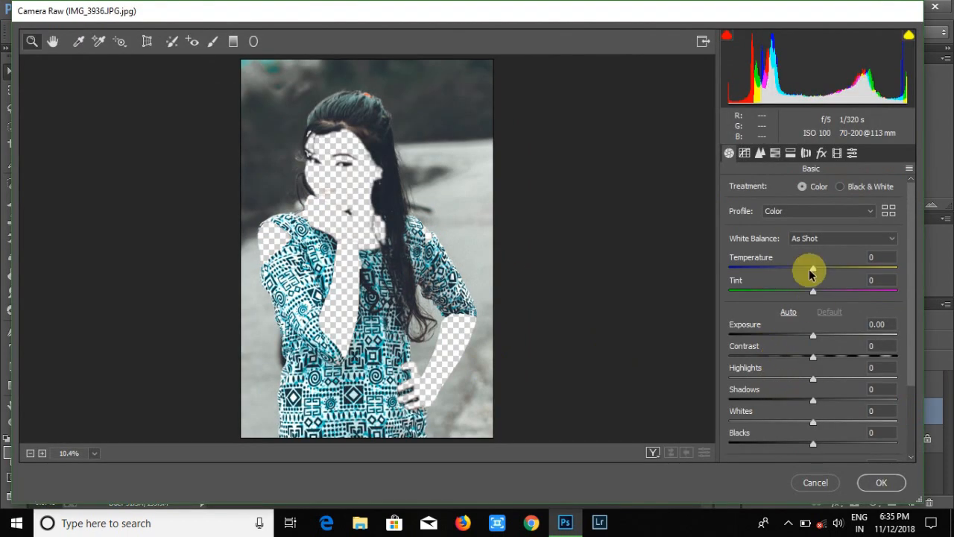
left_click(775, 153)
left_click(860, 349)
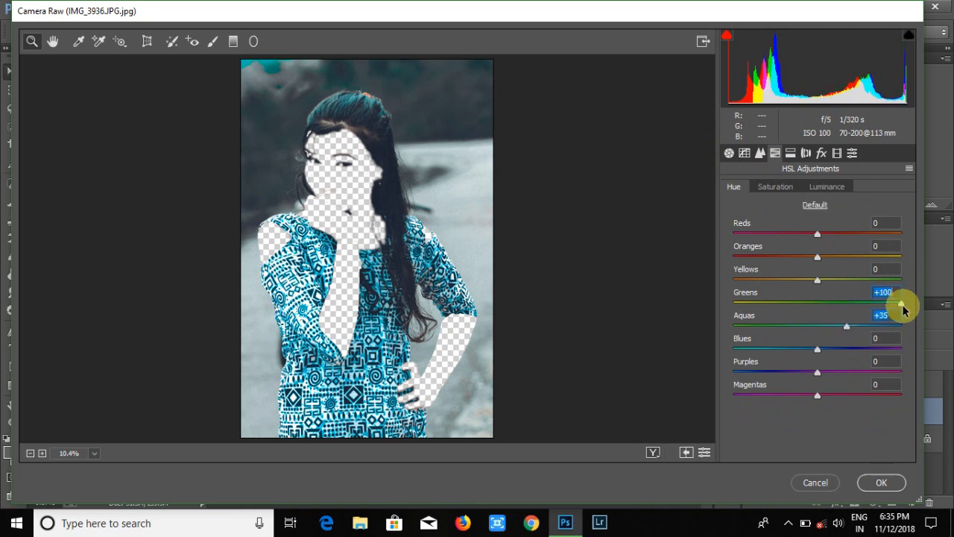
left_click_drag(818, 350, 784, 350)
left_click(882, 483)
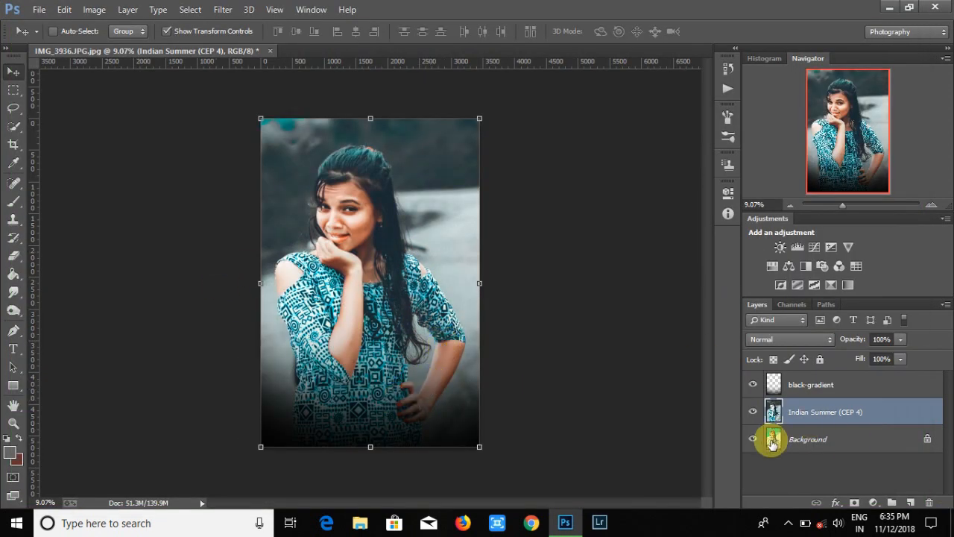
Place the light-png image as an embedded layer above the Indian Summer layer
left_click(39, 9)
left_click(80, 209)
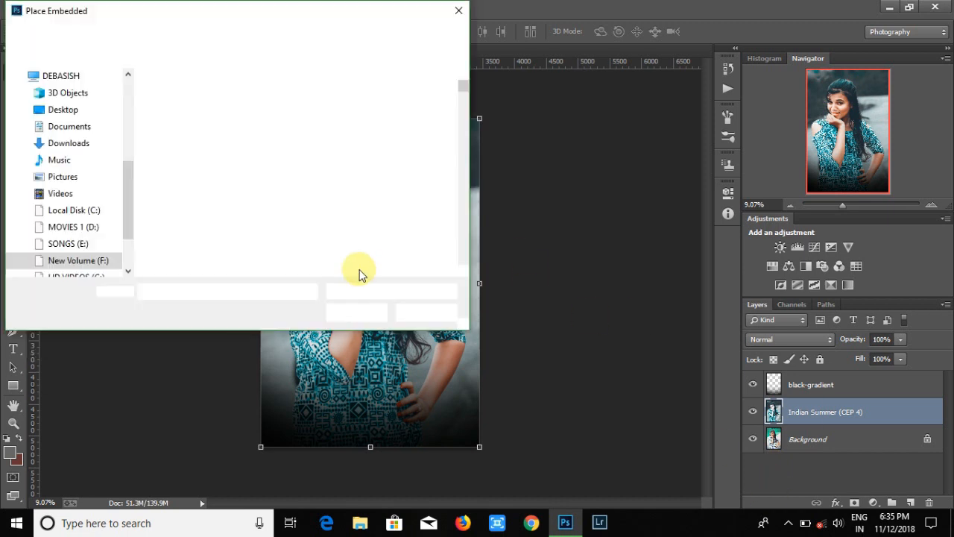
scroll(289, 246, "down", 5)
scroll(289, 249, "down", 10)
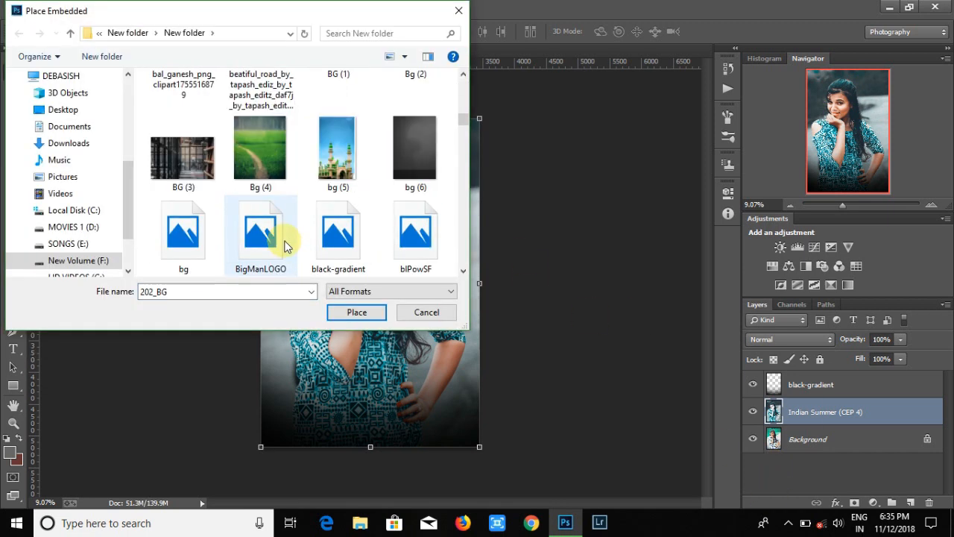
scroll(290, 246, "up", 1)
scroll(290, 246, "down", 4)
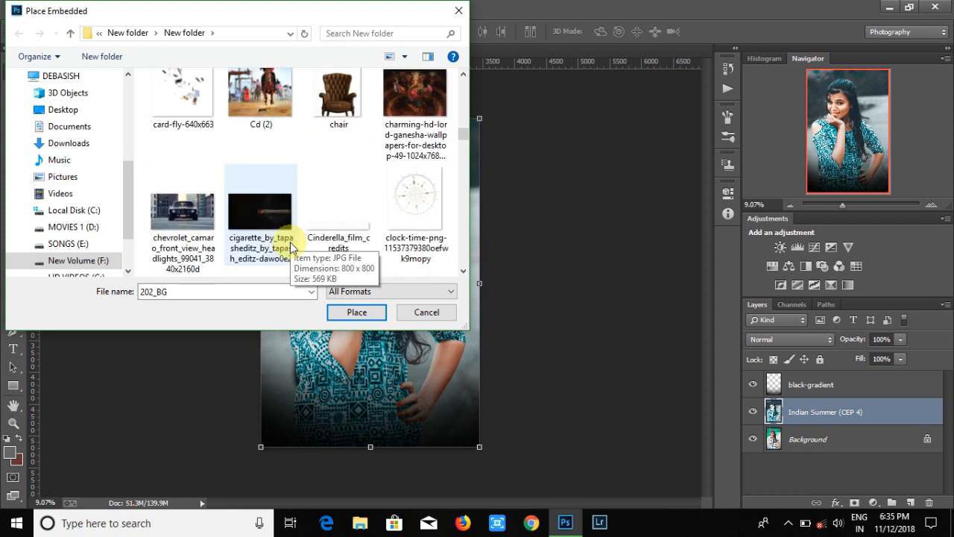
scroll(290, 246, "down", 8)
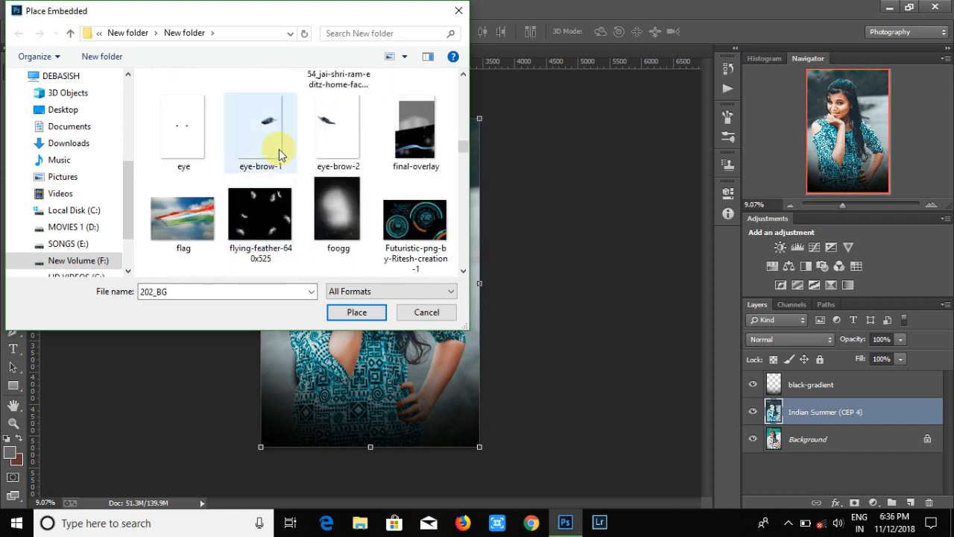
scroll(292, 170, "down", 4)
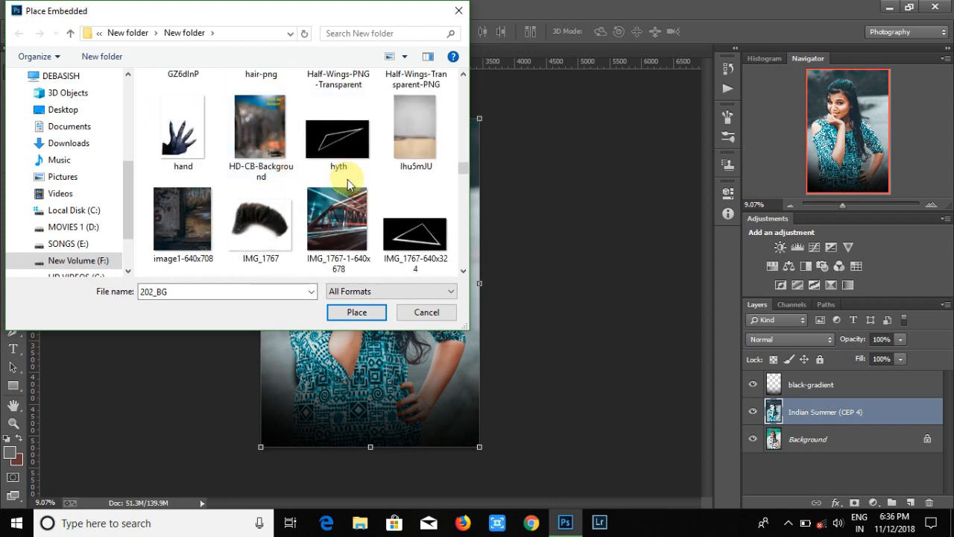
left_click(416, 227)
scroll(316, 194, "down", 10)
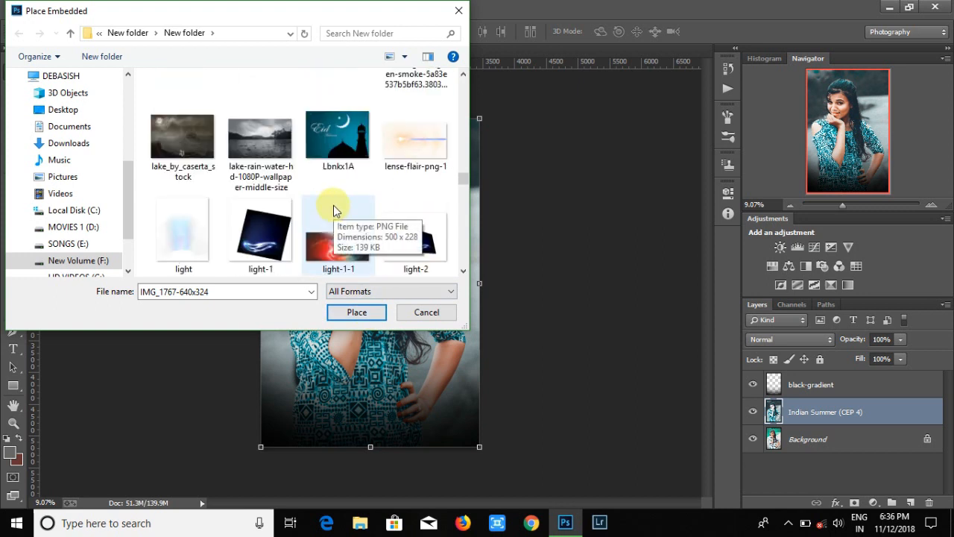
scroll(336, 224, "down", 5)
scroll(202, 100, "up", 5)
left_click(191, 101)
left_click(356, 312)
Scale the light-png layer to about 575% wide and 722% high, with its orange glow beside the woman's hair
left_click_drag(401, 311, 473, 456)
left_click_drag(337, 256, 191, 61)
left_click_drag(472, 295, 528, 287)
left_click_drag(430, 259, 402, 301)
left_click_drag(504, 272, 536, 267)
left_click_drag(457, 239, 428, 246)
left_click(489, 31)
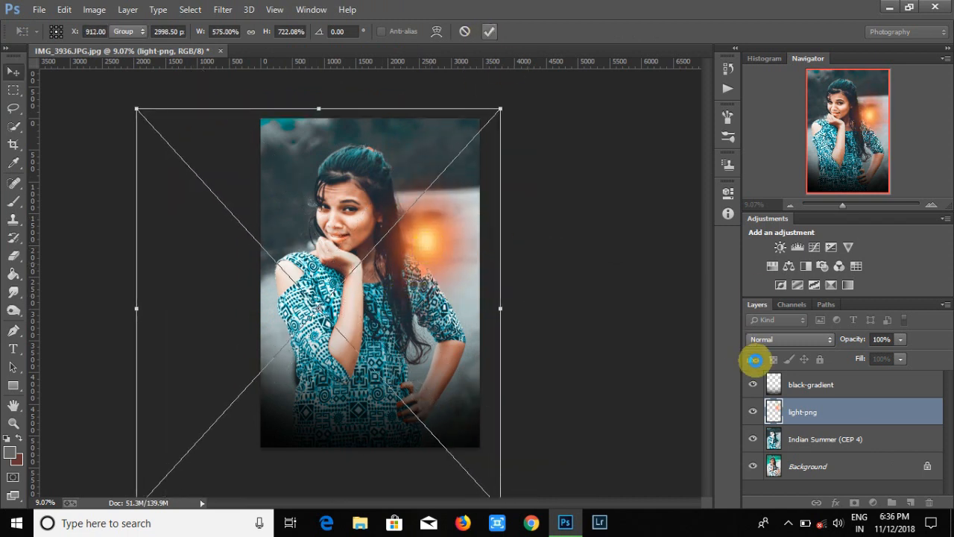
Lower the light-png layer's opacity to 39%
left_click(901, 339)
left_click_drag(881, 358, 859, 362)
right_click(833, 411)
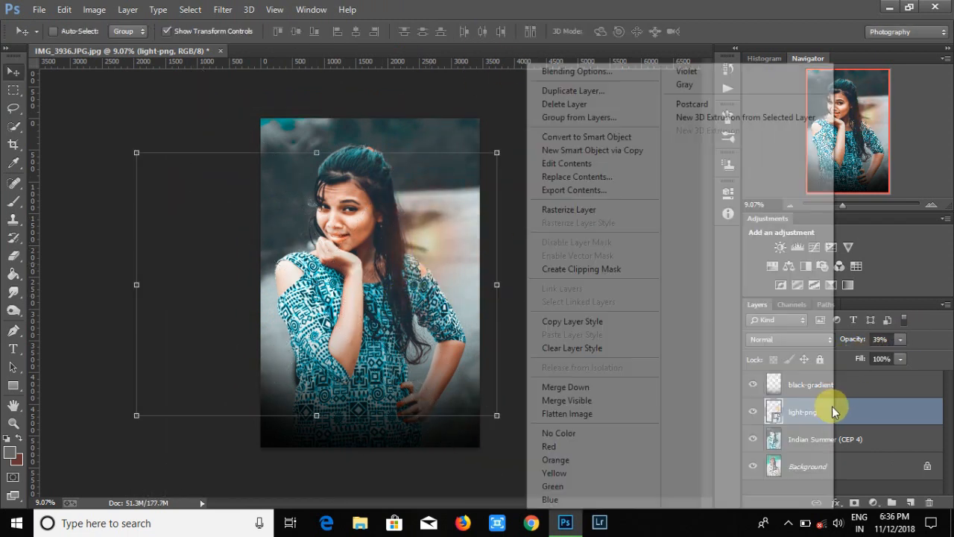
left_click(801, 410)
Delete the light-png layer
right_click(803, 410)
left_click(561, 117)
left_click(593, 185)
right_click(788, 414)
left_click(524, 104)
left_click(395, 215)
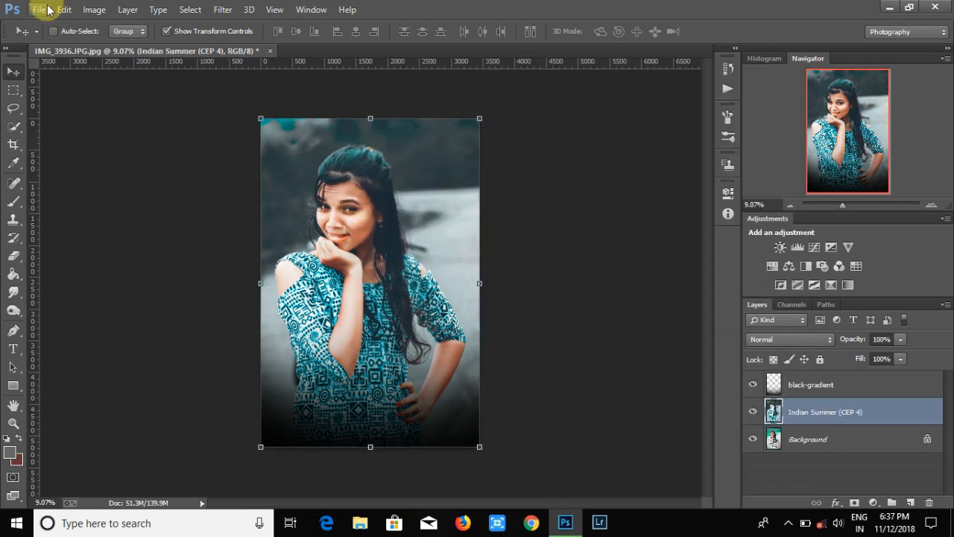
left_click(41, 9)
left_click(71, 210)
left_click(72, 36)
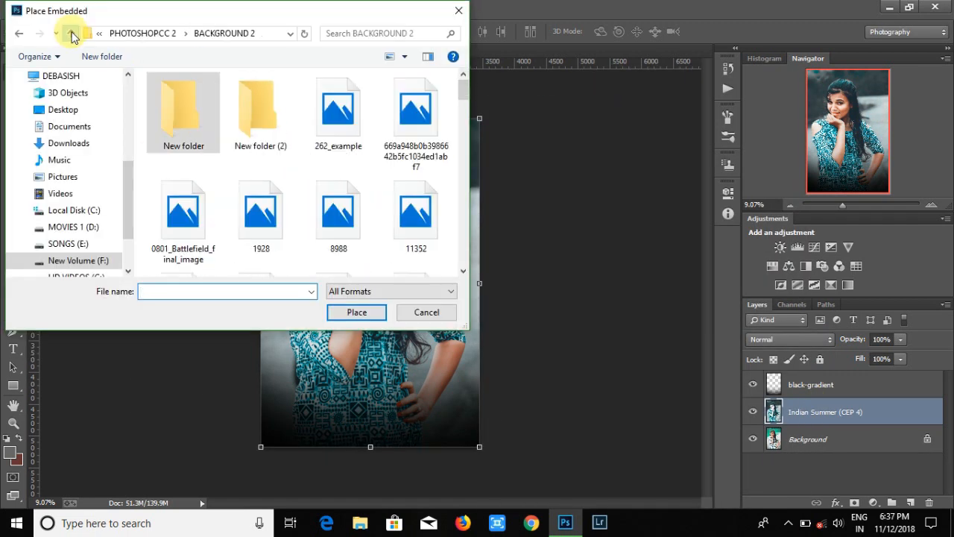
double_click(261, 111)
double_click(415, 112)
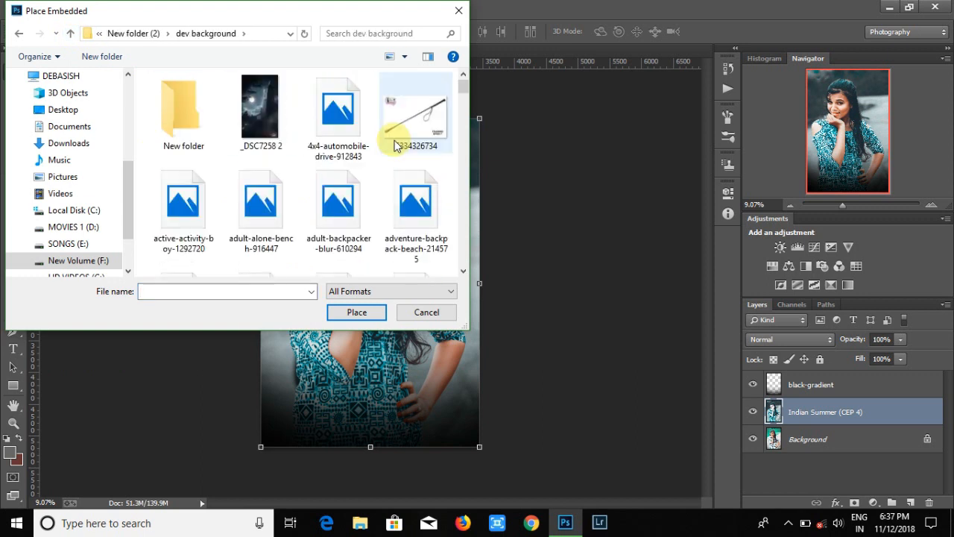
double_click(189, 112)
scroll(303, 158, "down", 10)
left_click_drag(460, 121, 472, 192)
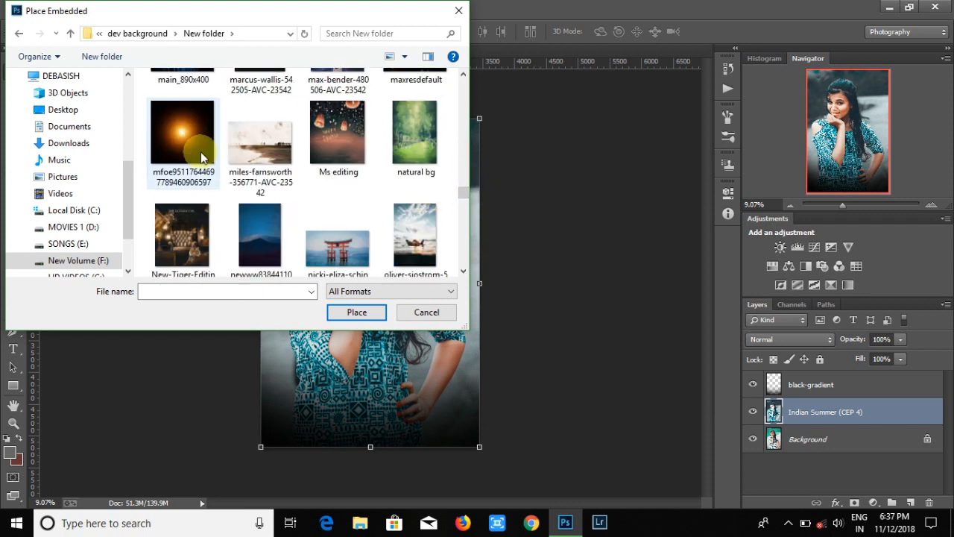
double_click(201, 152)
Position the flare beside the woman's hair at about 263% wide and 323% high, and set its blend mode to Screen
left_click_drag(410, 348, 437, 249)
left_click(789, 339)
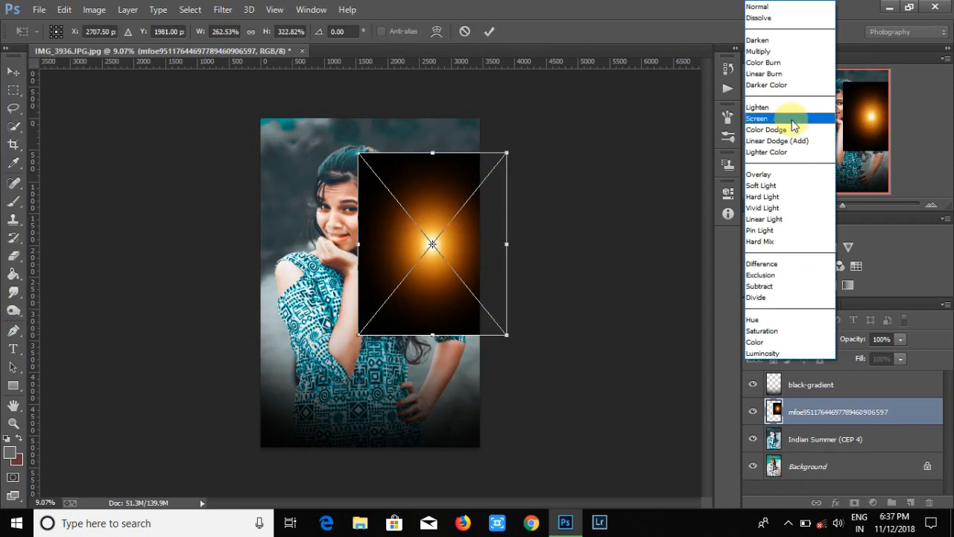
left_click(791, 118)
key("Return")
Apply a Box Blur with a 139-pixel radius to the flare layer, and flatten the image
left_click(12, 256)
left_click(222, 9)
mouse_move(255, 179)
left_click(437, 247)
left_click_drag(734, 388, 785, 386)
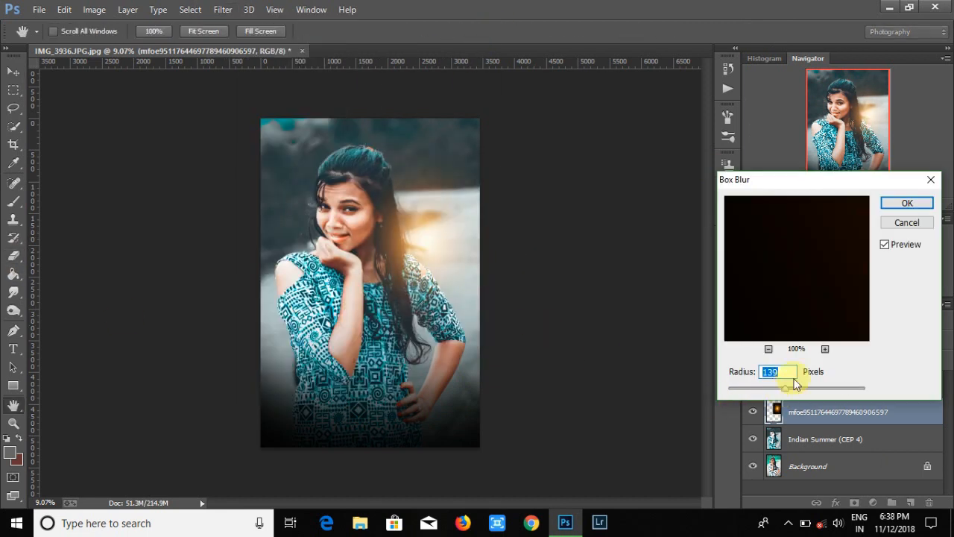
key("Return")
right_click(815, 418)
left_click(618, 425)
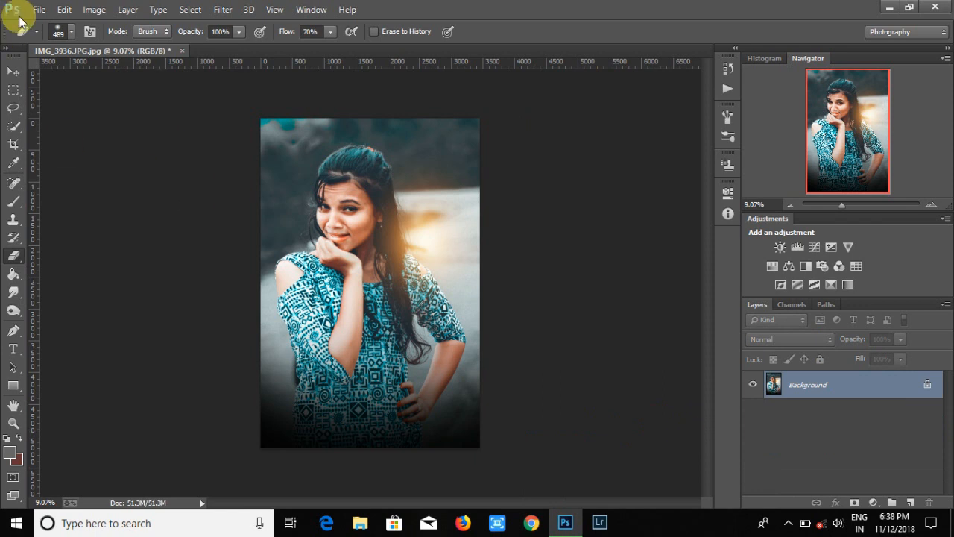
Try to add the subject's name as enlarged white Times New Roman text near the photo's lower edge
left_click(314, 426)
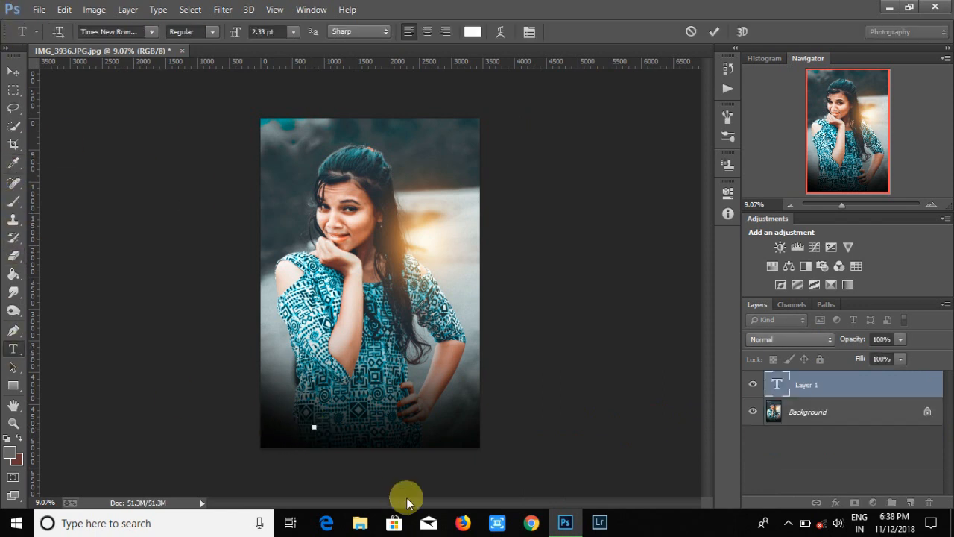
type("rani")
left_click(10, 73)
left_click_drag(317, 429, 367, 431)
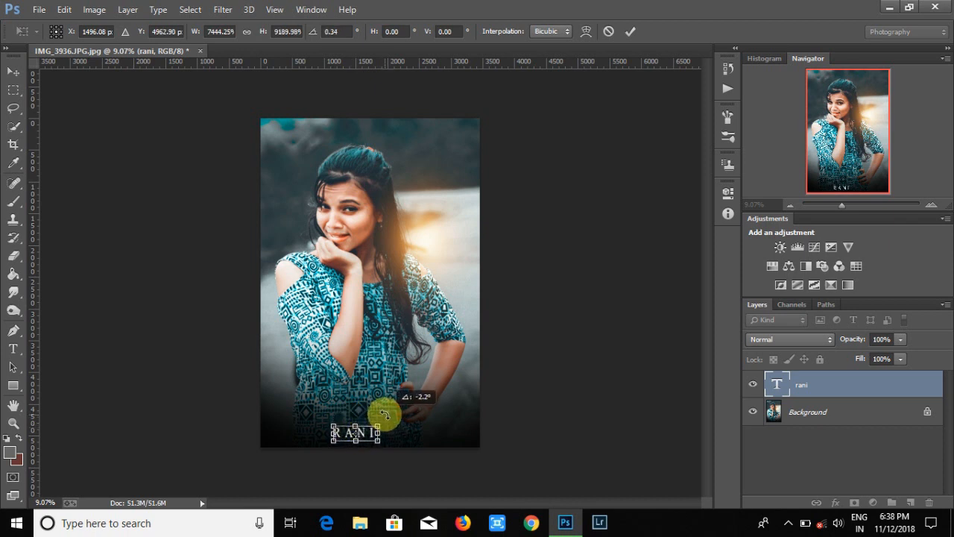
left_click(552, 31)
left_click(545, 79)
left_click(608, 32)
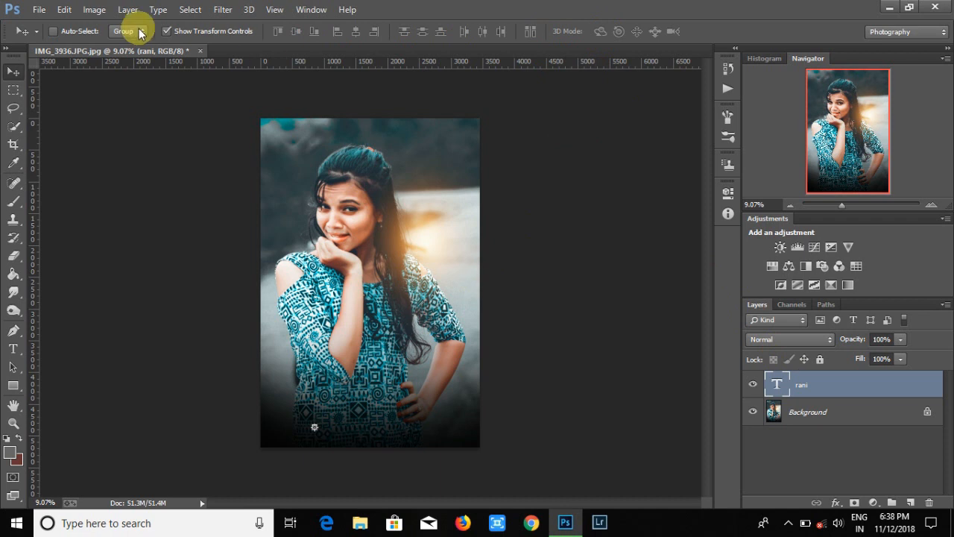
Change the name text's font to Vladimir Script
double_click(778, 385)
left_click(152, 31)
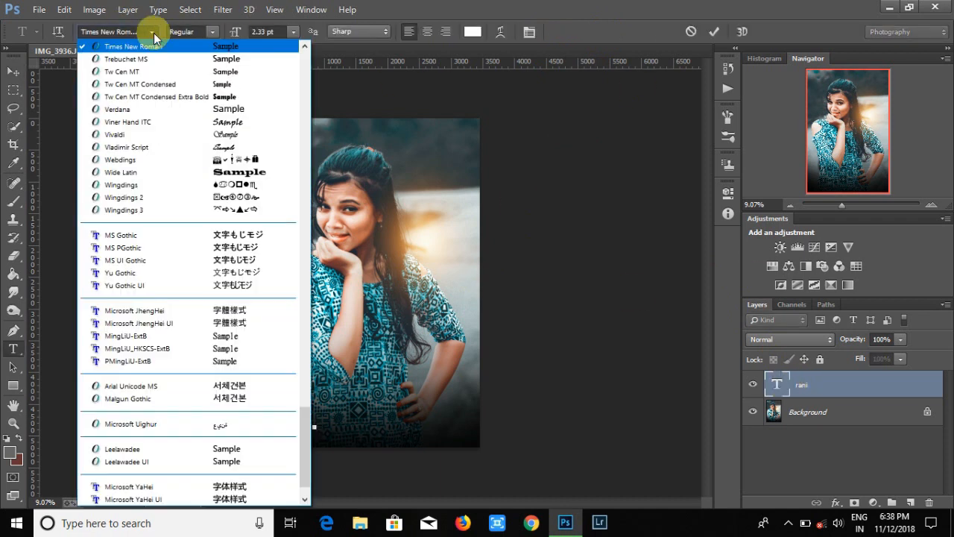
left_click(207, 147)
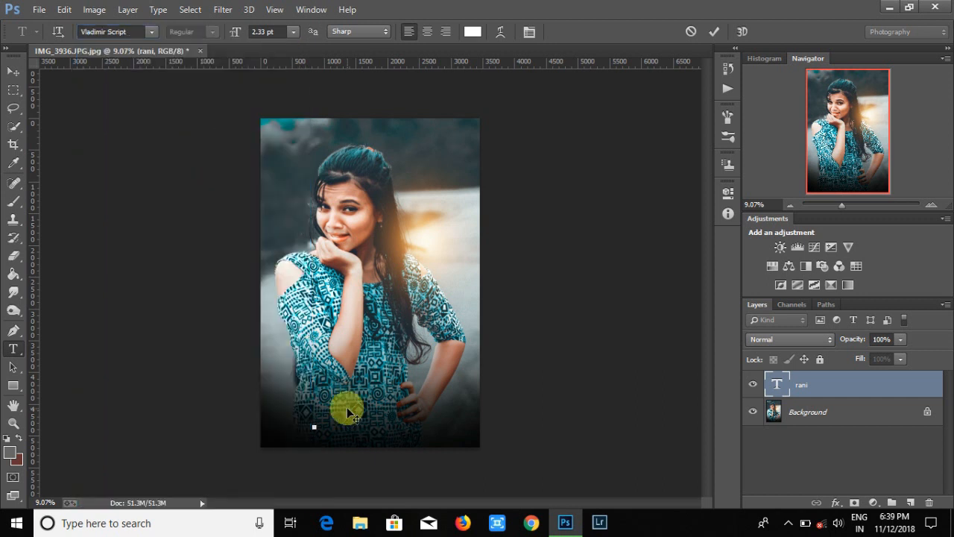
Delete the tiny name text layer
left_click(848, 205)
scroll(596, 299, "down", 6)
left_click(854, 205)
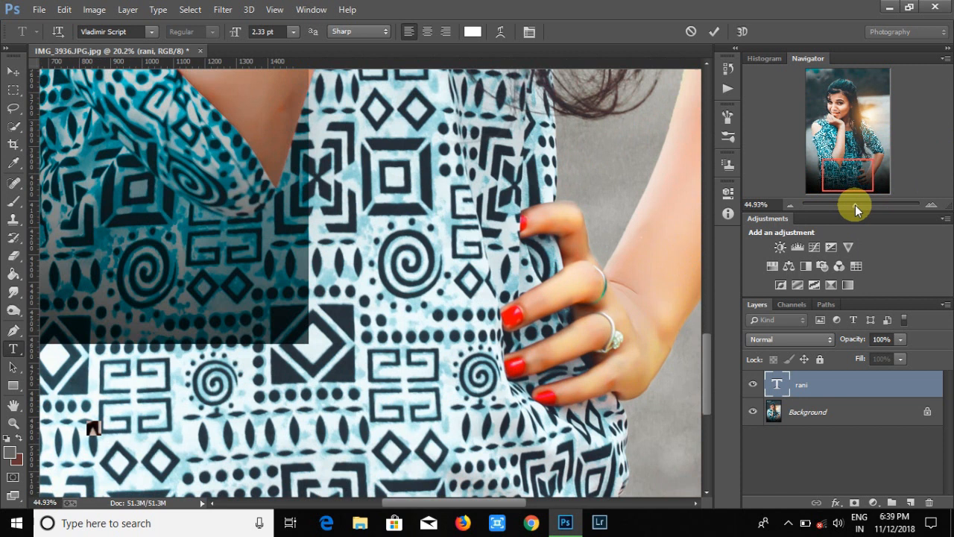
scroll(597, 373, "down", 3)
left_click(788, 388)
key("v")
right_click(503, 85)
left_click(536, 141)
left_click(413, 202)
Add the subject's name in Vladimir Script near the photo's lower edge, enlarged to about 2153% wide and 1739% high
left_click(13, 349)
left_click(299, 373)
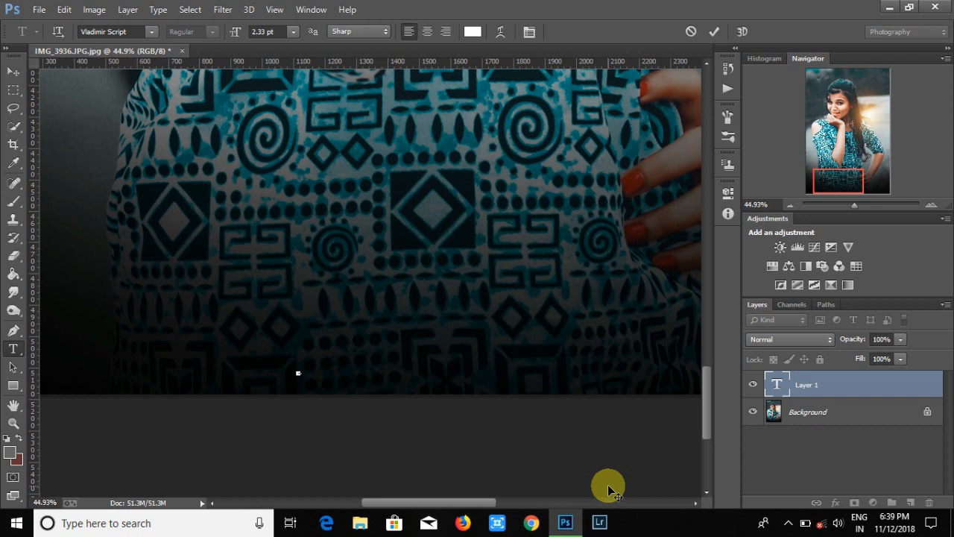
left_click(13, 72)
left_click_drag(301, 375, 373, 393)
Move the name text into the photo's lower-left corner and apply the transform
left_click_drag(854, 204, 849, 203)
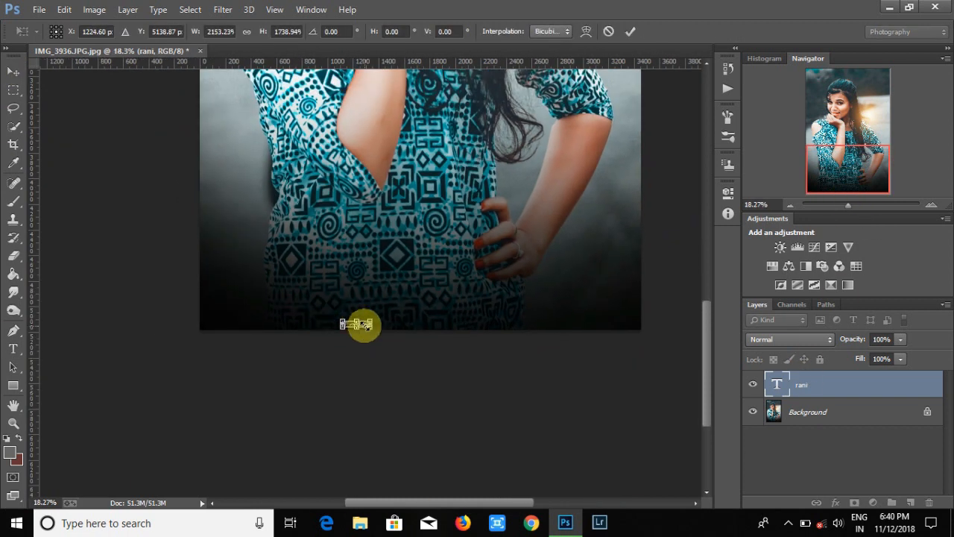
left_click_drag(361, 326, 208, 322)
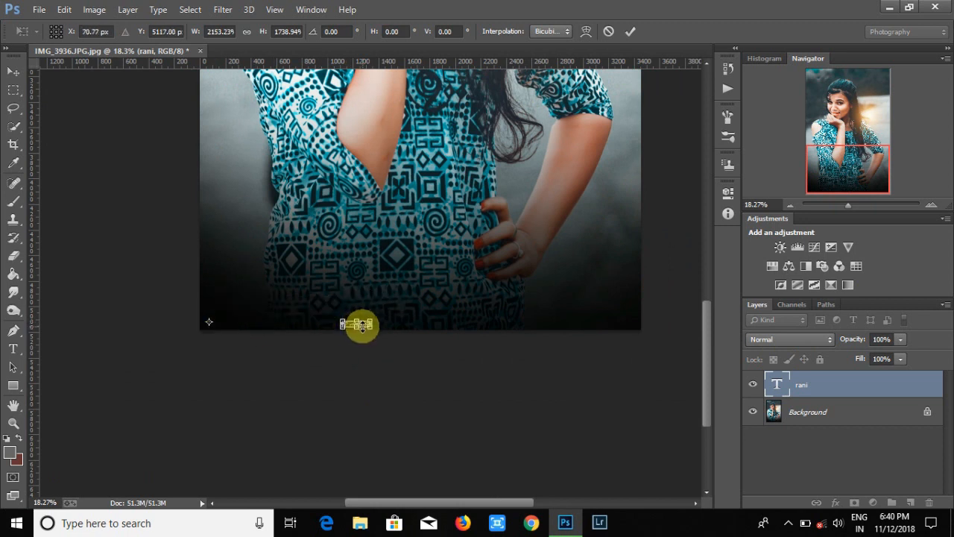
left_click_drag(849, 204, 856, 213)
left_click_drag(313, 411, 119, 410)
left_click_drag(440, 502, 360, 502)
mouse_move(532, 418)
left_mouse_down()
mouse_move(318, 414)
mouse_move(341, 418)
left_mouse_up()
left_click(630, 32)
Rasterize the name text layer
left_click(14, 255)
left_click(332, 237)
left_click(432, 211)
left_click_drag(856, 205, 842, 204)
left_click(13, 348)
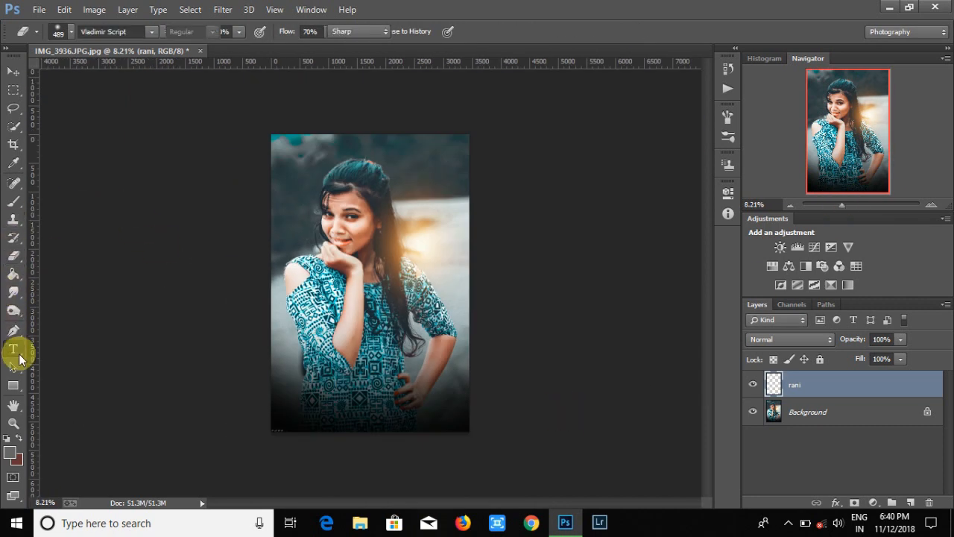
left_click(278, 222)
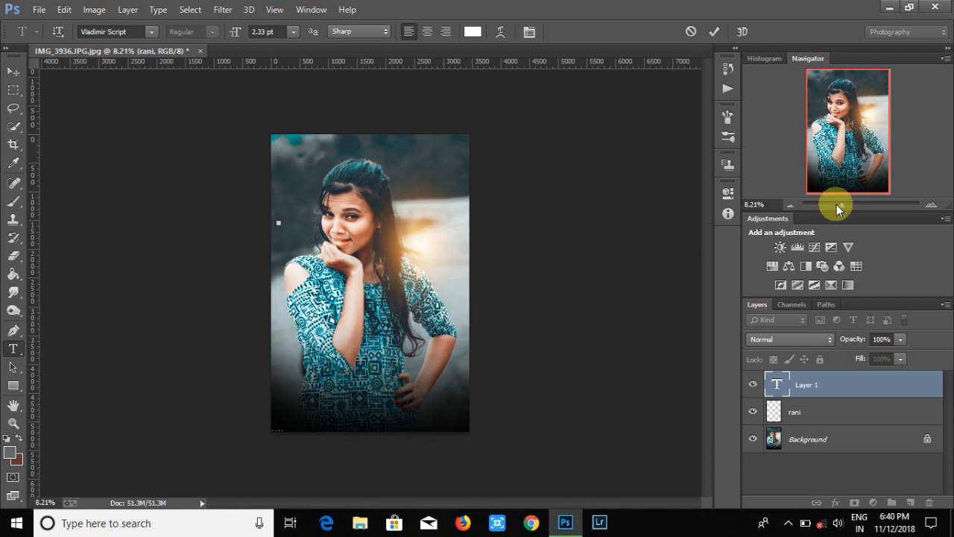
left_click_drag(837, 204, 854, 201)
scroll(341, 324, "down", 5)
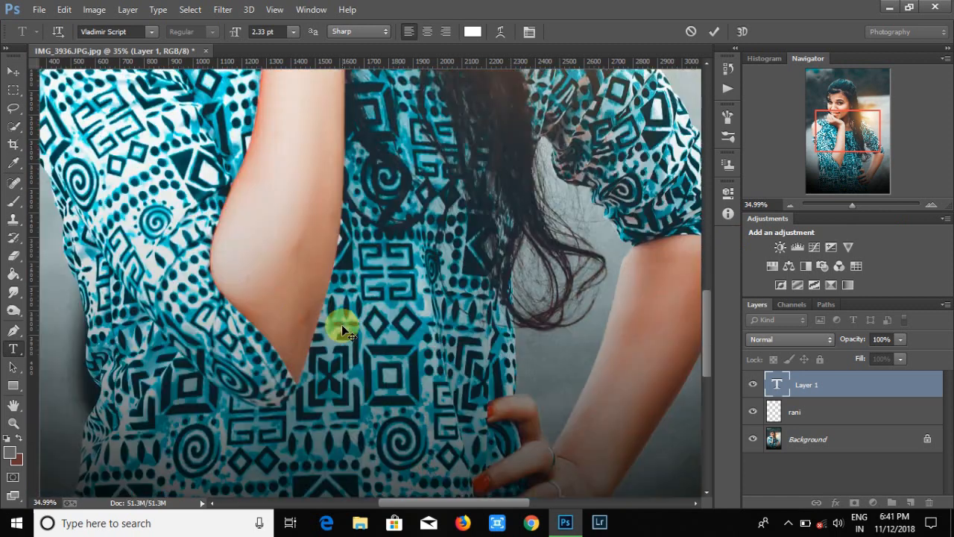
scroll(341, 330, "down", 10)
left_click_drag(421, 503, 348, 503)
scroll(505, 305, "up", 7)
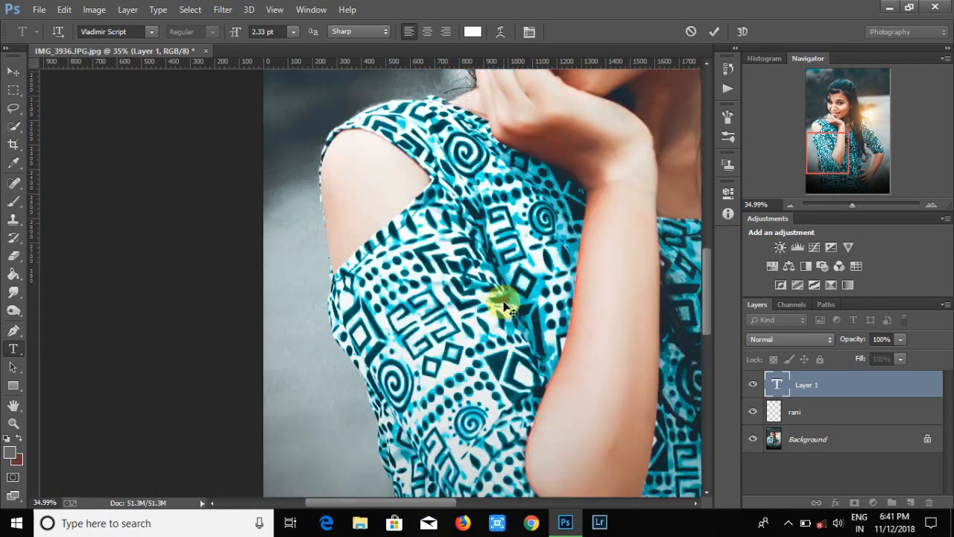
scroll(504, 305, "up", 5)
key("Escape")
Add the text CUTE in Vladimir Script on the dark background beside the face and enlarge it
left_click(309, 189)
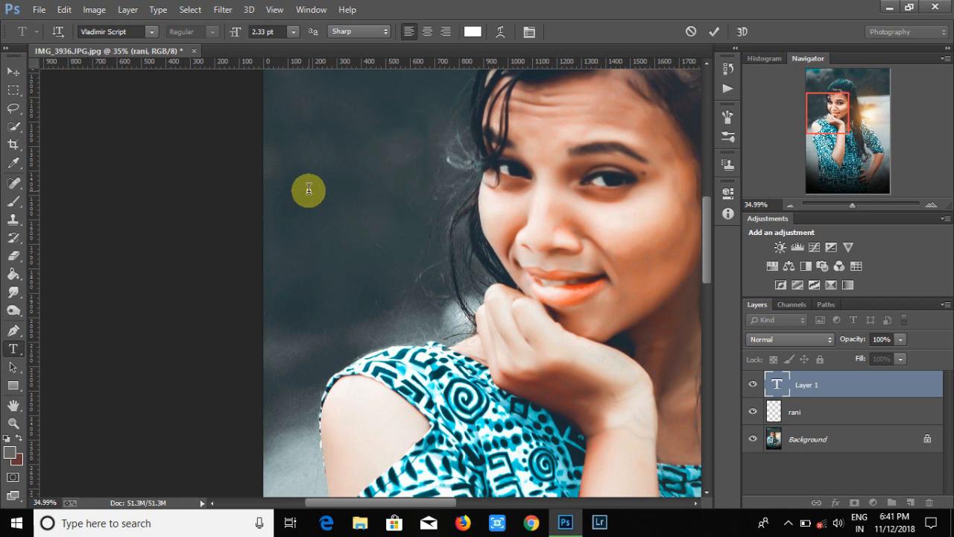
key("ctrl+Return")
key("ctrl+t")
left_click_drag(328, 203, 383, 204)
left_click(630, 31)
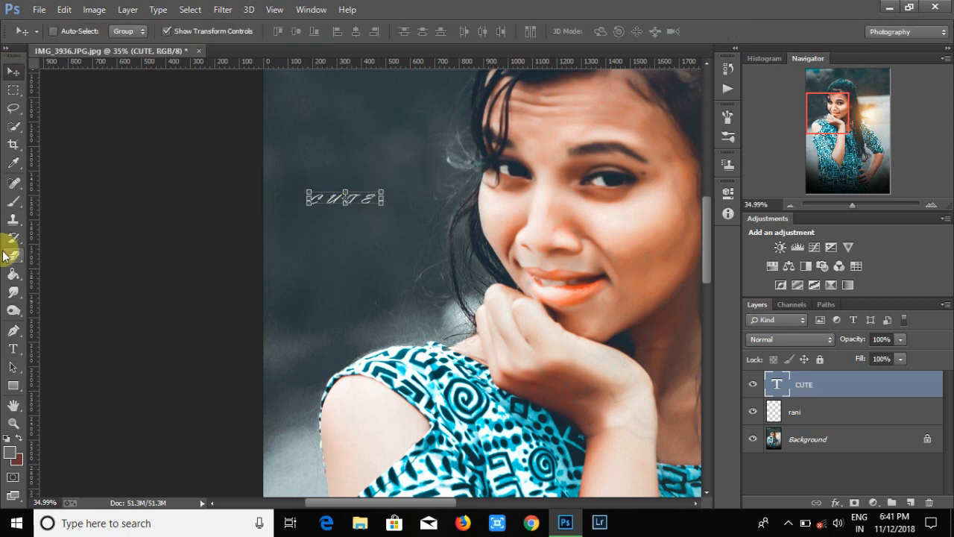
Rasterize the CUTE text layer and flatten all layers into the Background
left_click(13, 256)
left_click(346, 198)
left_click(438, 218)
left_click_drag(852, 205, 843, 206)
right_click(826, 436)
left_click(823, 395)
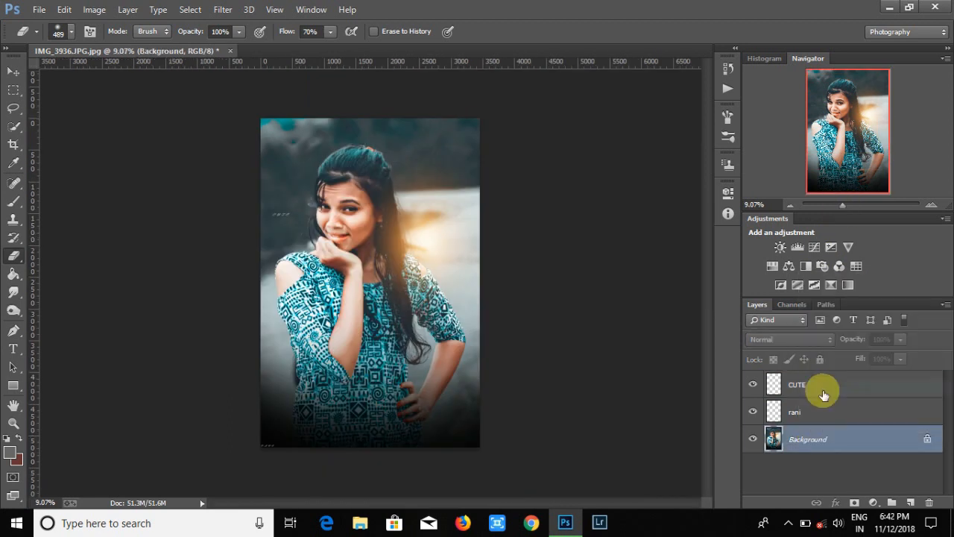
Place the Untitled-1 logo file from New Volume (F:) as an embedded layer above the Background
left_click(39, 9)
left_click(86, 212)
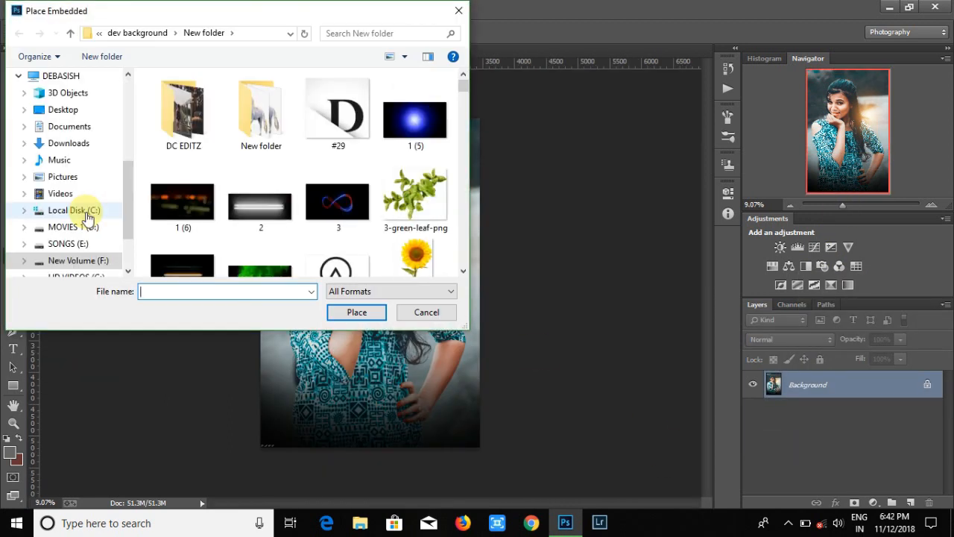
left_click(75, 261)
scroll(464, 252, "down", 5)
scroll(464, 252, "down", 5)
left_click(184, 238)
left_click(361, 312)
Position the logo in the photo's lower-right corner at about 292% wide and 276% high, with Screen blending
left_click_drag(408, 282, 483, 438)
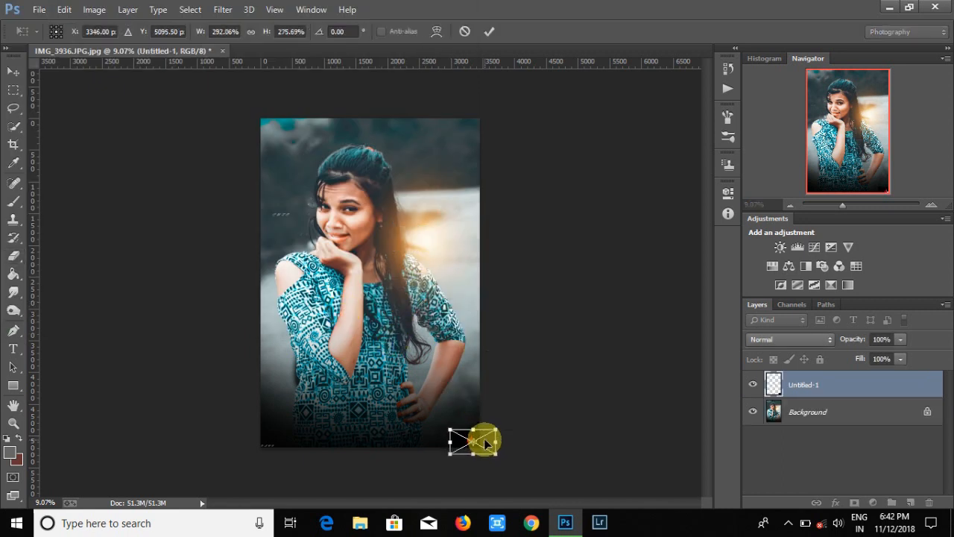
left_click(787, 338)
left_click(489, 31)
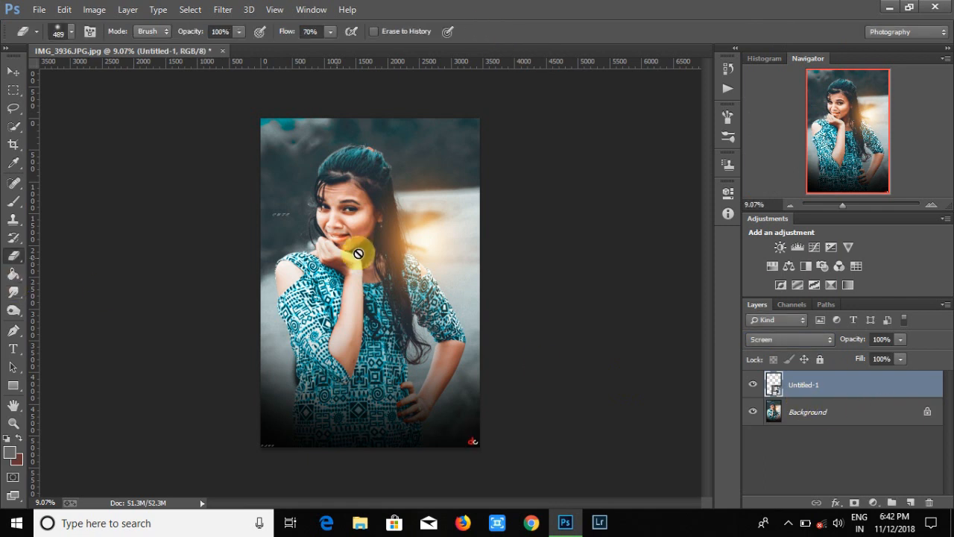
Rasterize the Untitled-1 logo layer and activate the Move tool
right_click(831, 407)
left_click(14, 71)
left_click(818, 386)
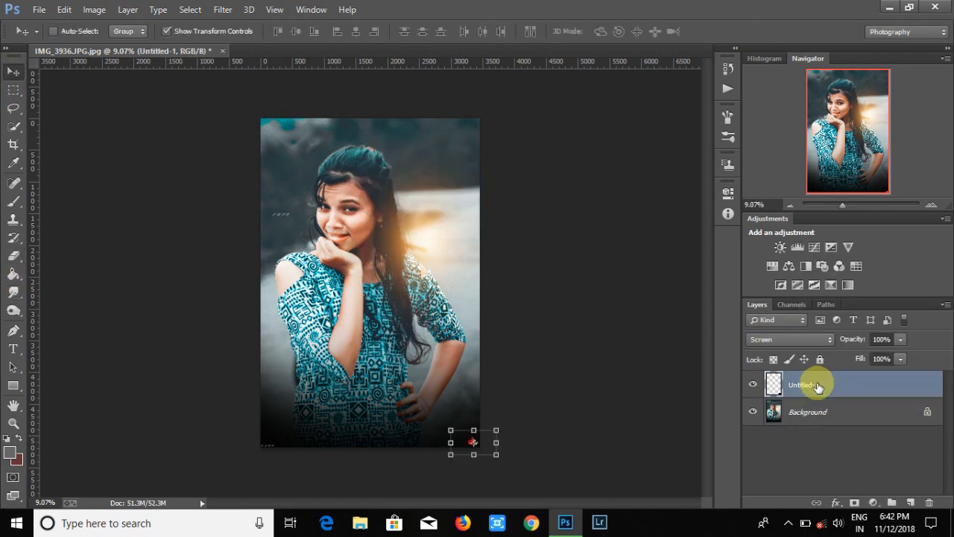
Flatten the rasterized logo layer into the Background
right_click(818, 384)
left_click(843, 353)
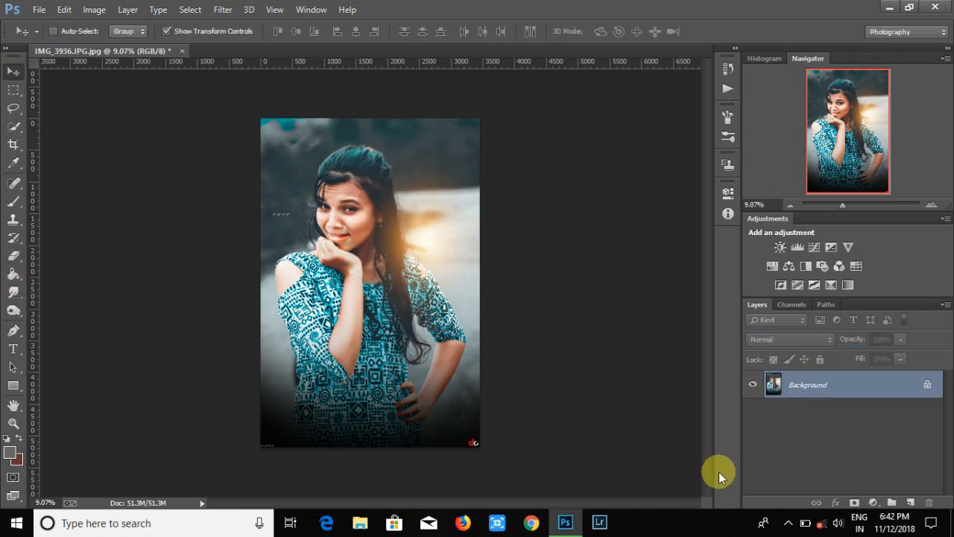
left_click(39, 9)
left_click(66, 138)
left_click(427, 407)
Unlock the Background layer to add a grey 3 px Stroke with Inside position around the photo, and flatten the image
double_click(844, 385)
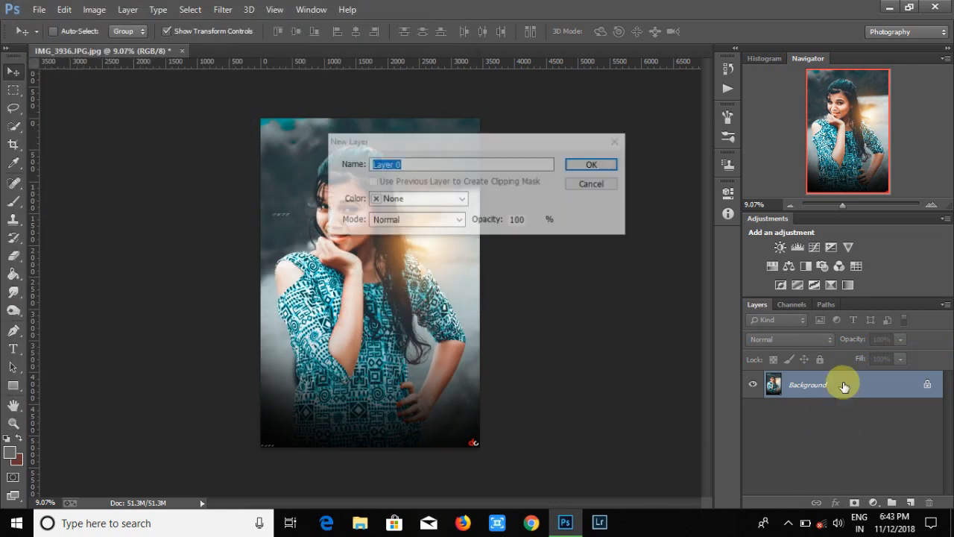
key("Return")
double_click(860, 377)
left_click(568, 205)
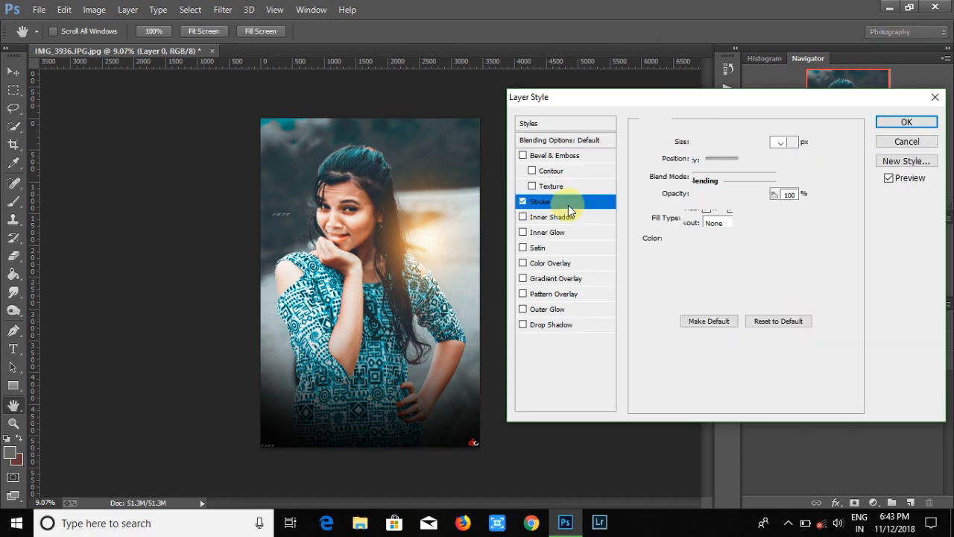
left_click(677, 238)
left_click(295, 181)
left_click(617, 117)
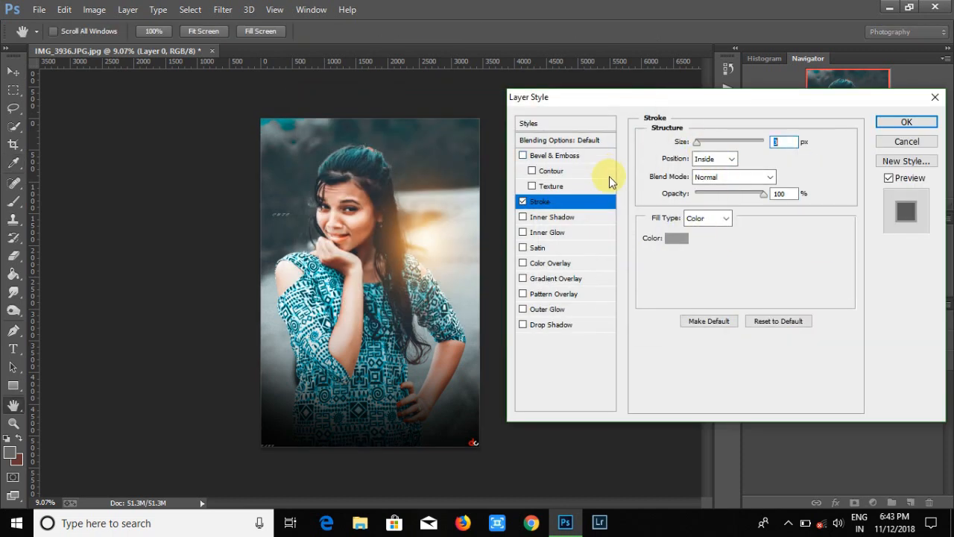
left_click(907, 122)
right_click(830, 385)
left_click(574, 413)
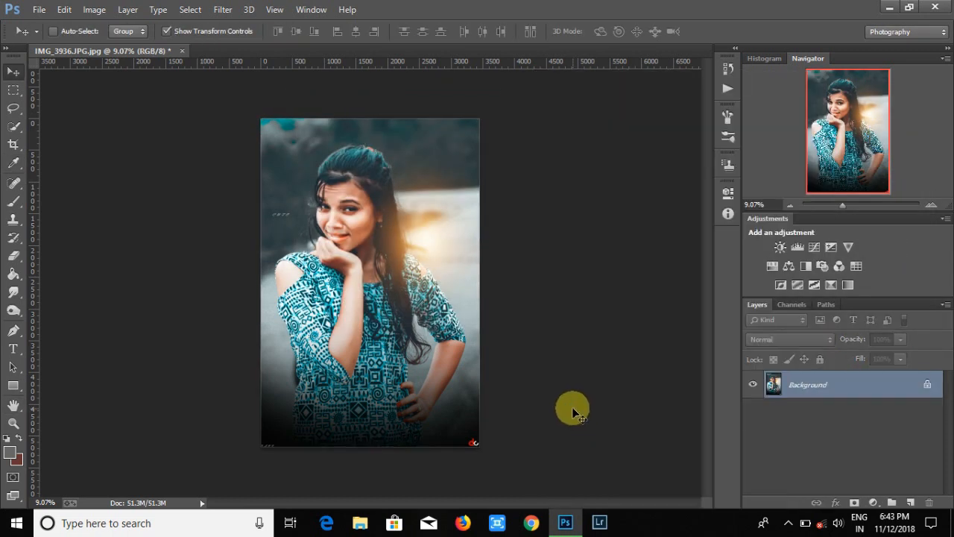
Save the finished photo as a JPEG copy named IMG_3936.JPGTTTTT.jpg with quality 12 Maximum and the Baseline ("Standard") format
left_click(39, 9)
left_click(70, 134)
key("End")
type("TT")
left_click(789, 459)
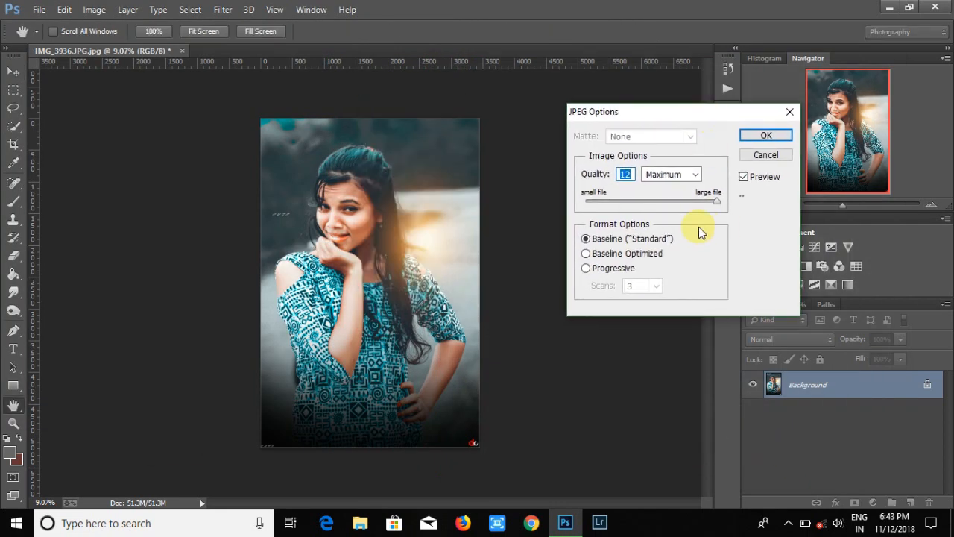
left_click(767, 137)
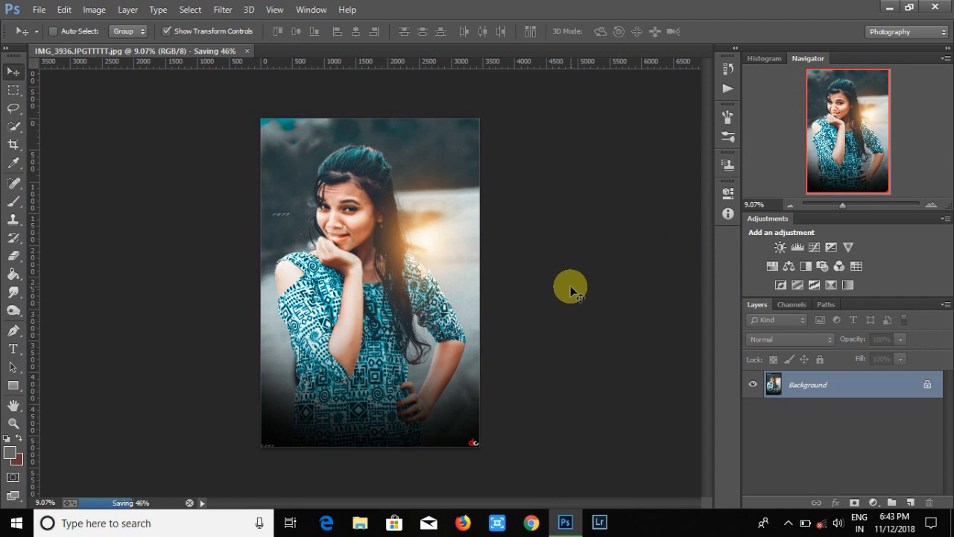
left_click(790, 521)
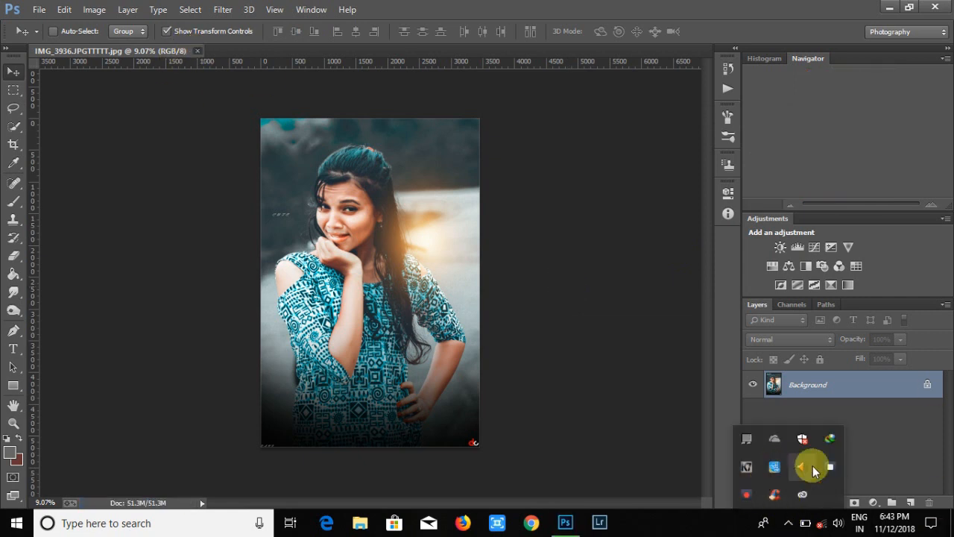